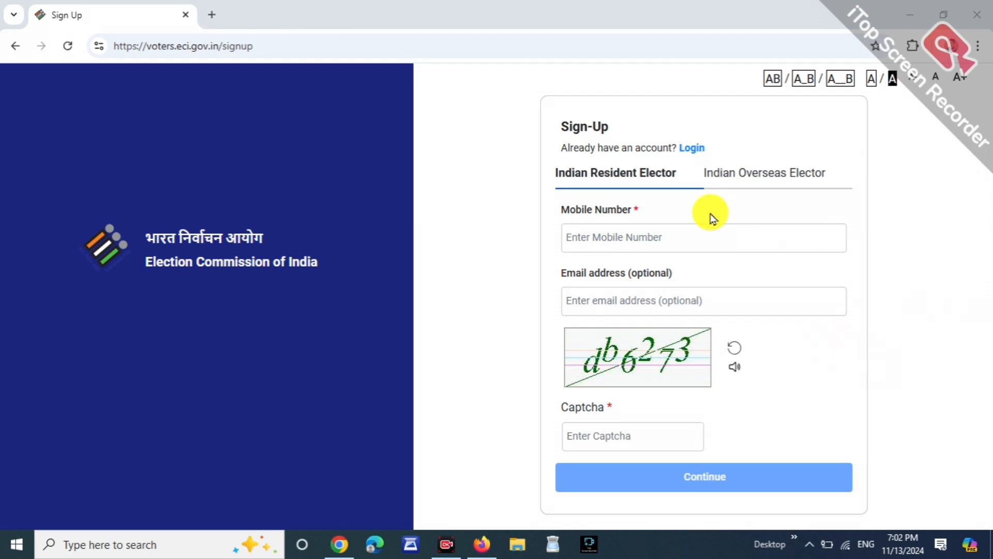
Enter the captcha text on the mobile-number sign-up step and continue.
left_click_drag(555, 211, 665, 211)
left_click(664, 211)
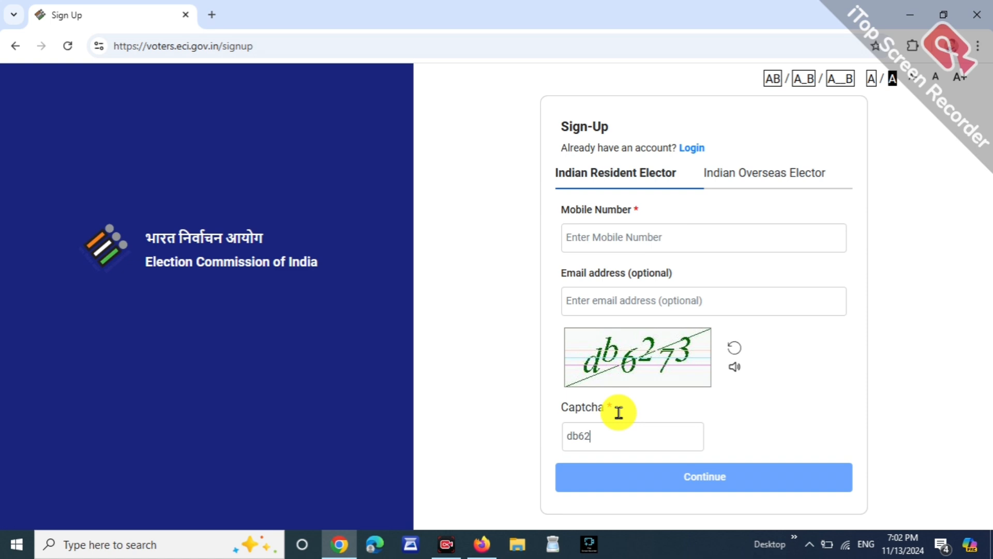
type("3")
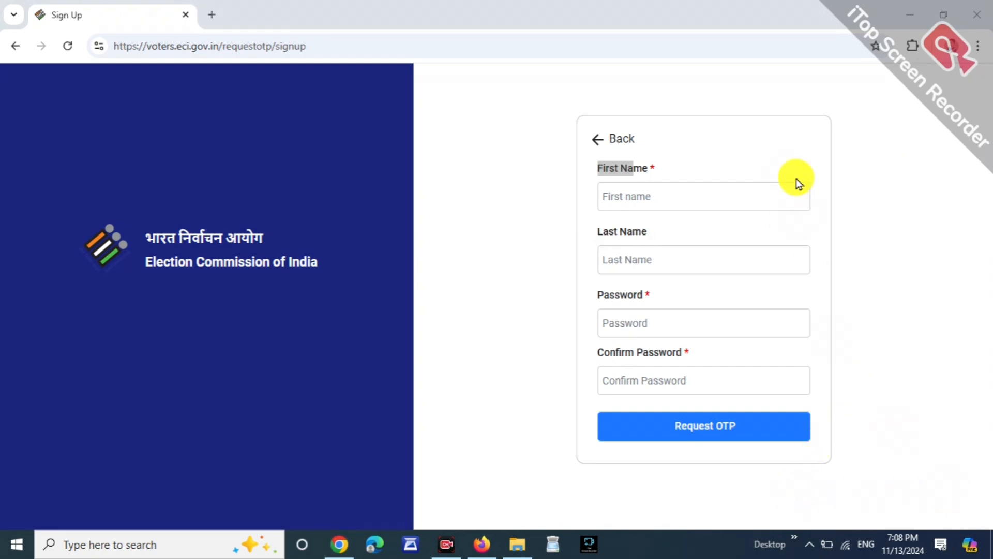
Enter the new account password and confirm it.
left_click(668, 159)
left_click_drag(597, 231, 643, 238)
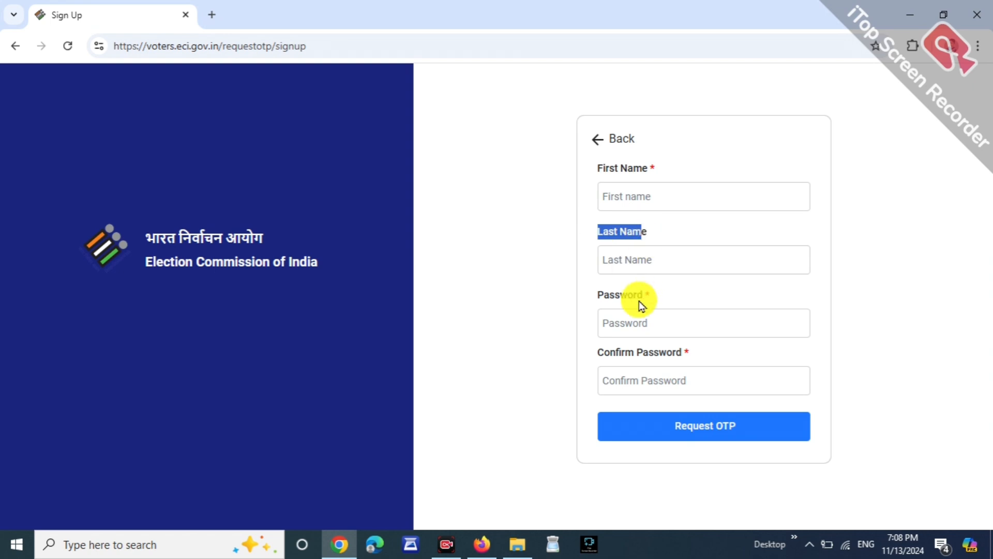
left_click(602, 295)
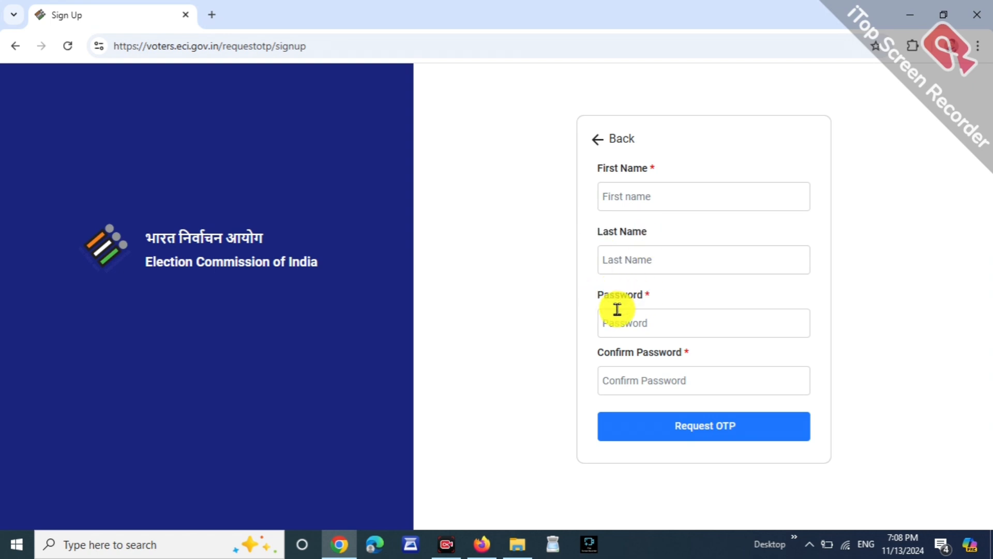
type("•")
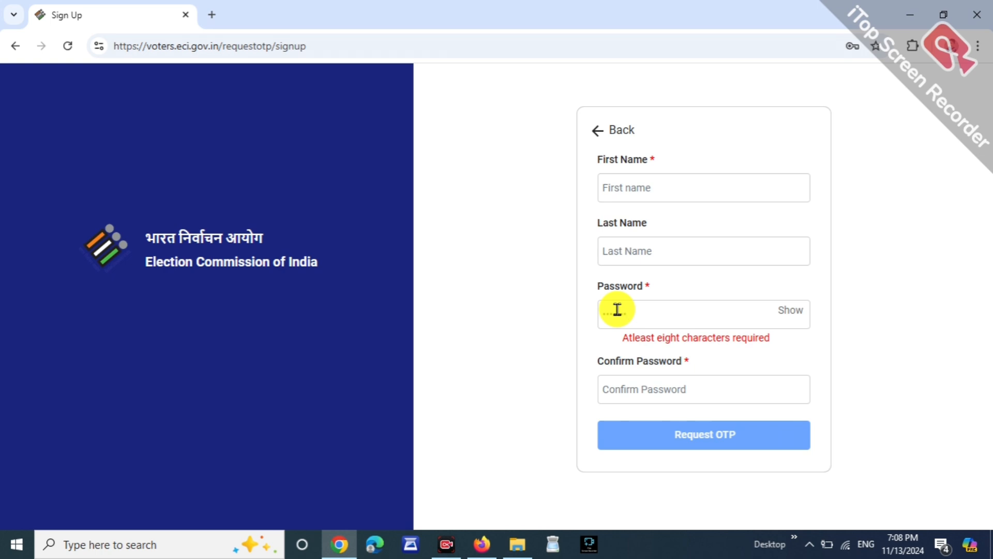
type("•••••••")
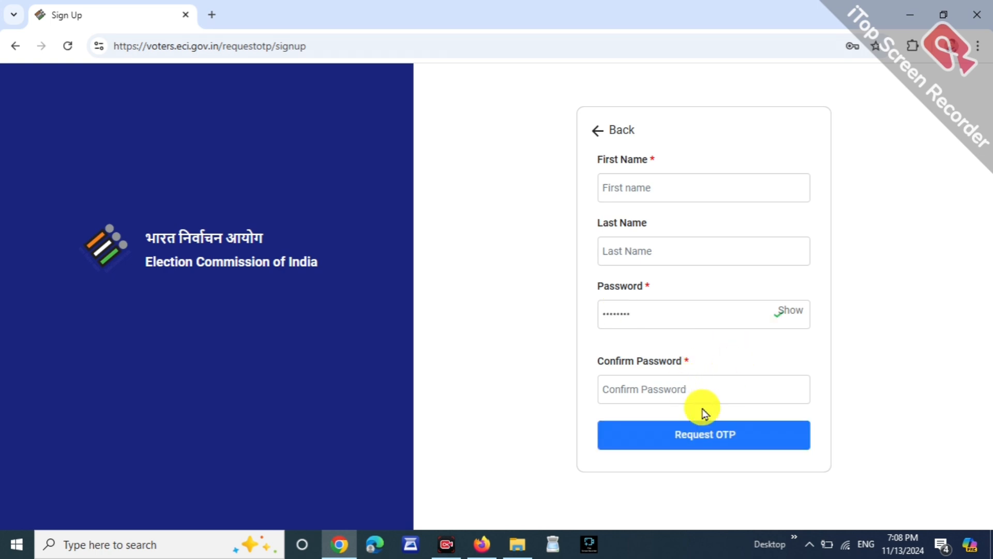
left_click(686, 373)
type("•")
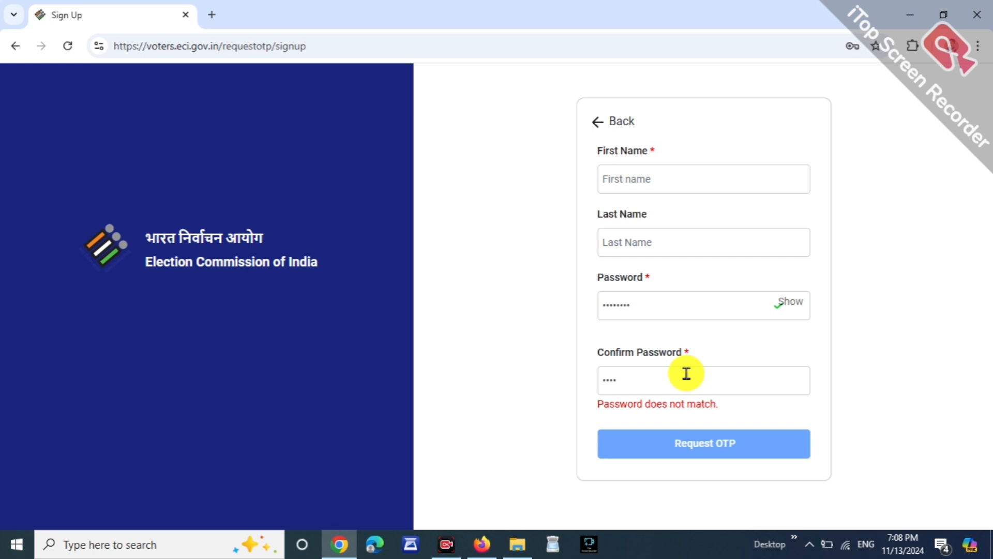
type("•••••••")
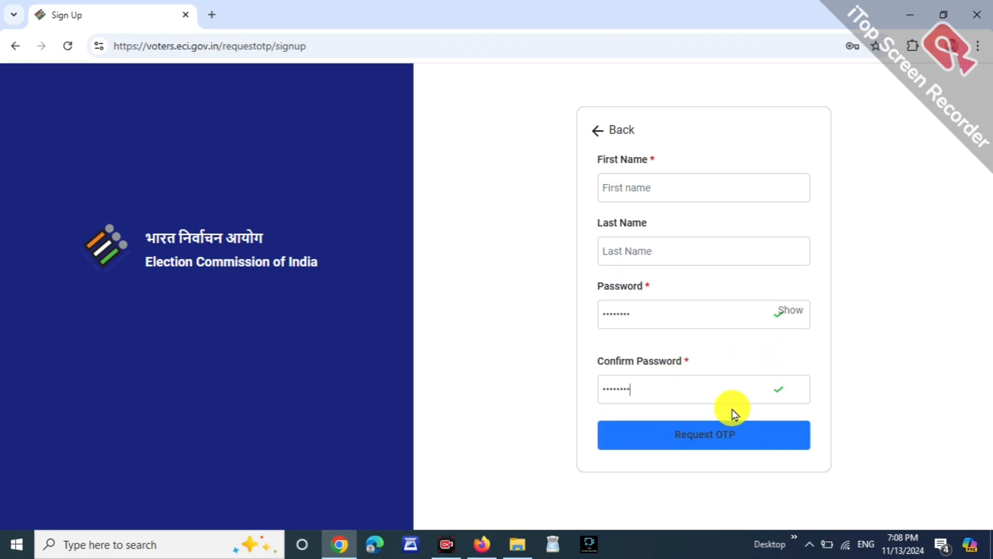
Request and verify the one-time code, then proceed to the Login page.
left_click(705, 446)
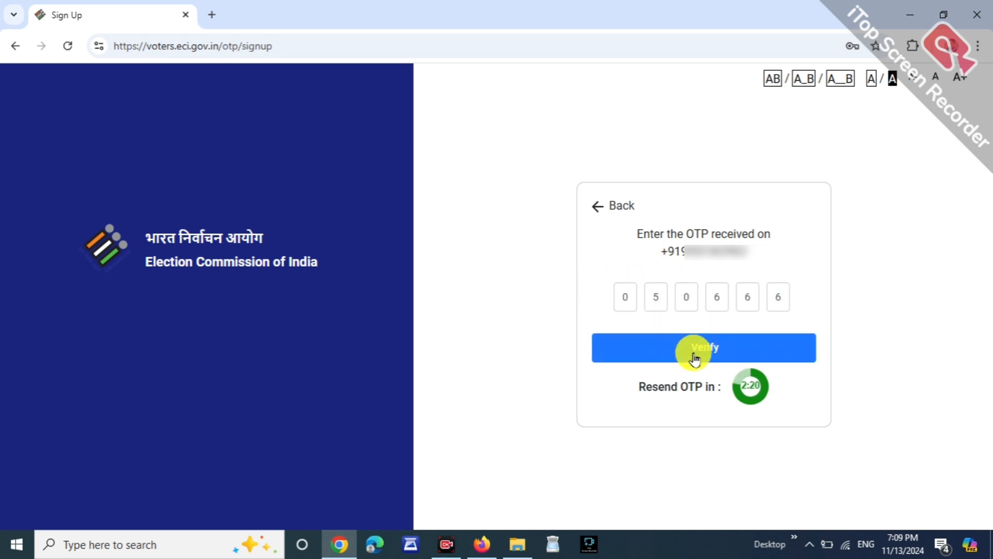
left_click(694, 348)
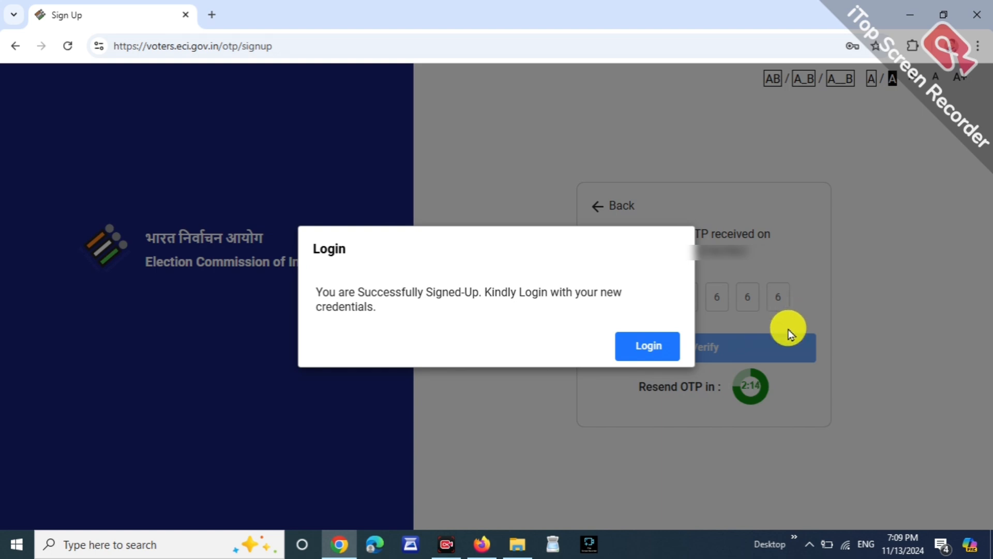
left_click(663, 352)
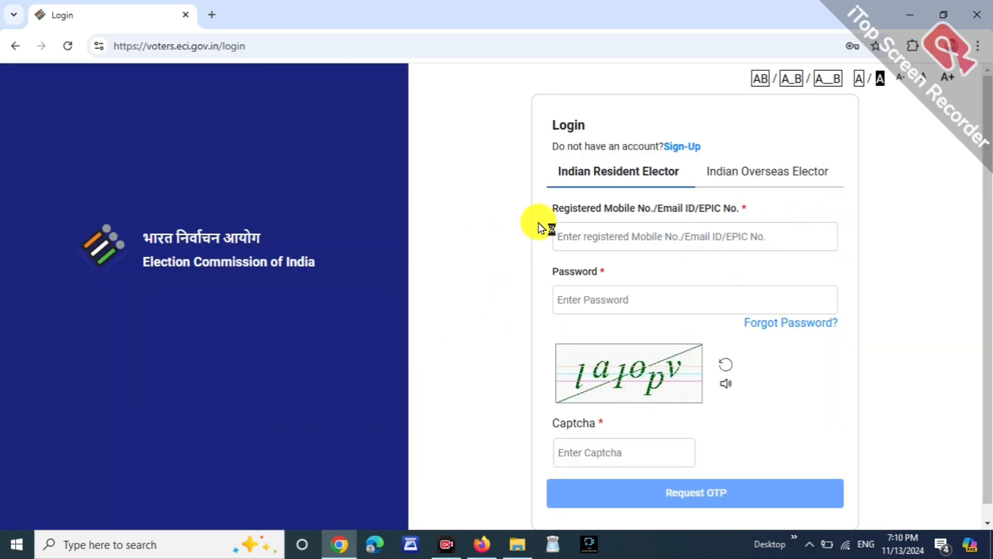
Fill in the registered mobile number, password and captcha on the Login form.
left_click_drag(563, 215, 645, 211)
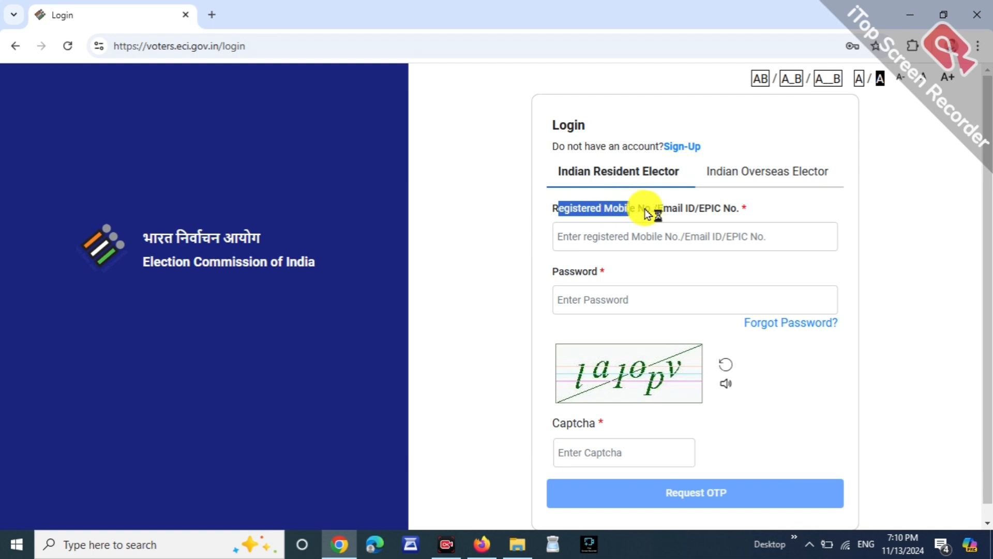
left_click(594, 215)
left_click_drag(550, 274, 601, 278)
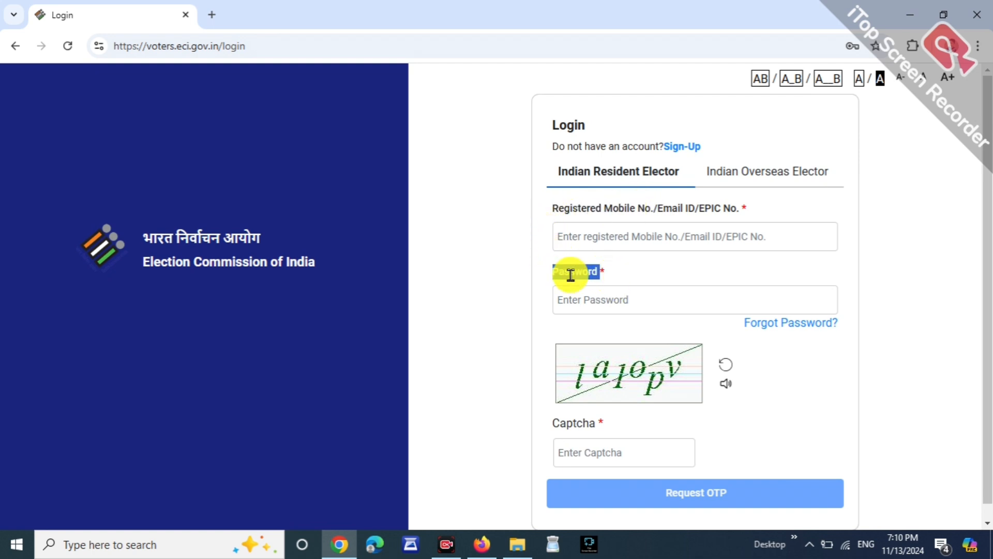
left_click(594, 444)
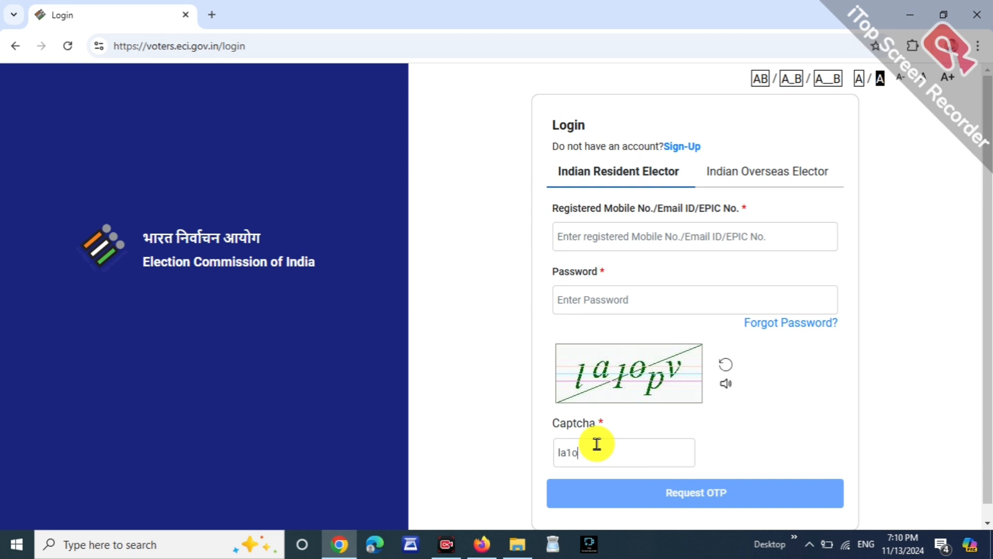
left_click(686, 496)
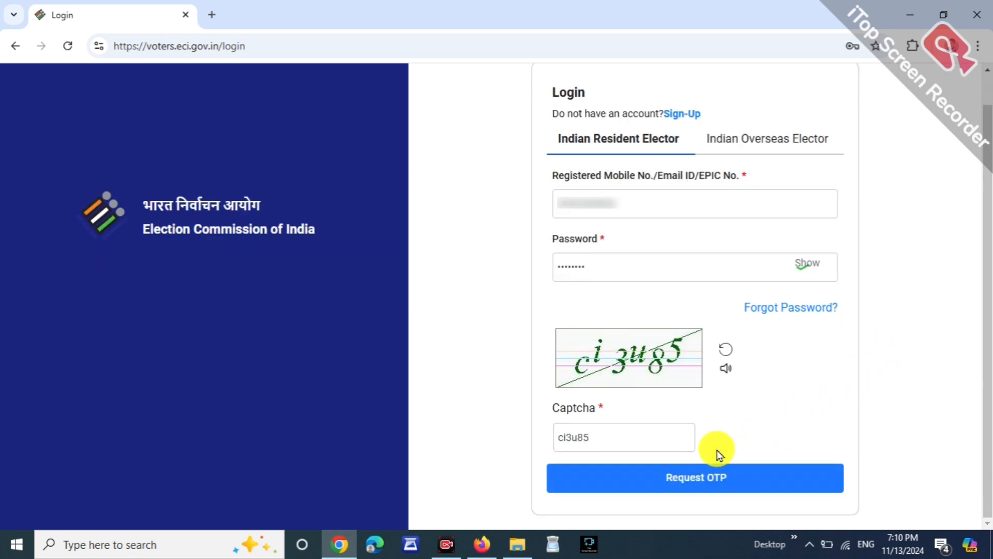
Request the login one-time code, enter it, and verify to log in.
left_click(702, 489)
left_click(616, 284)
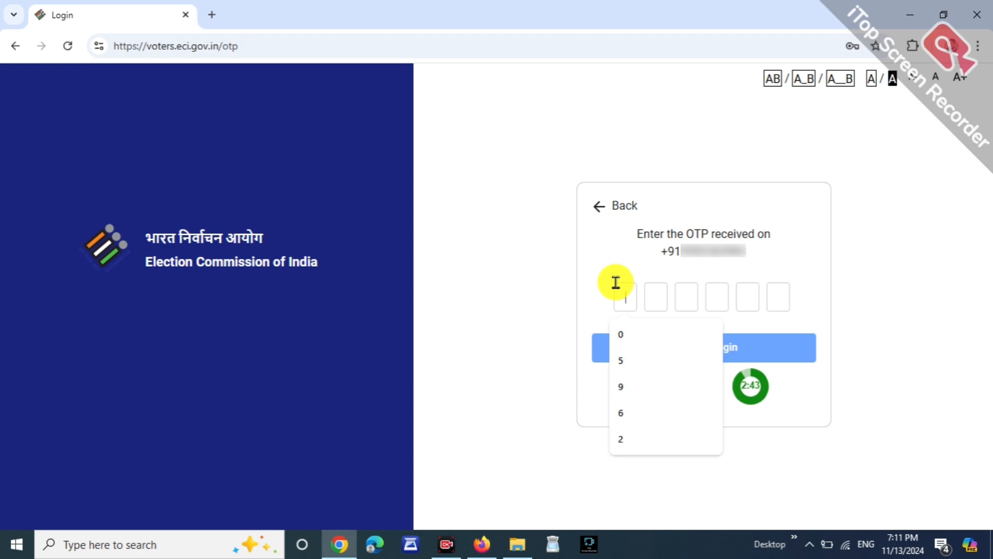
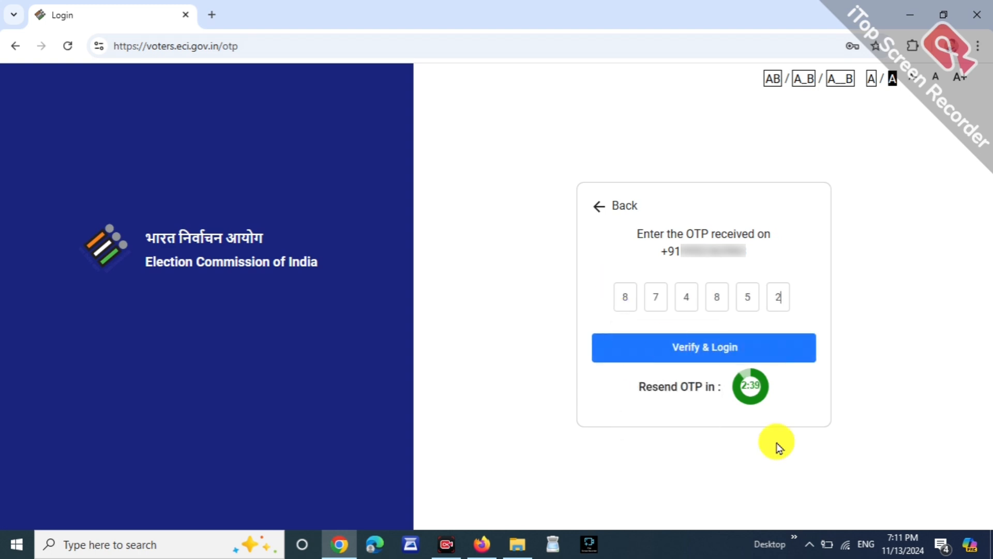
left_click(684, 356)
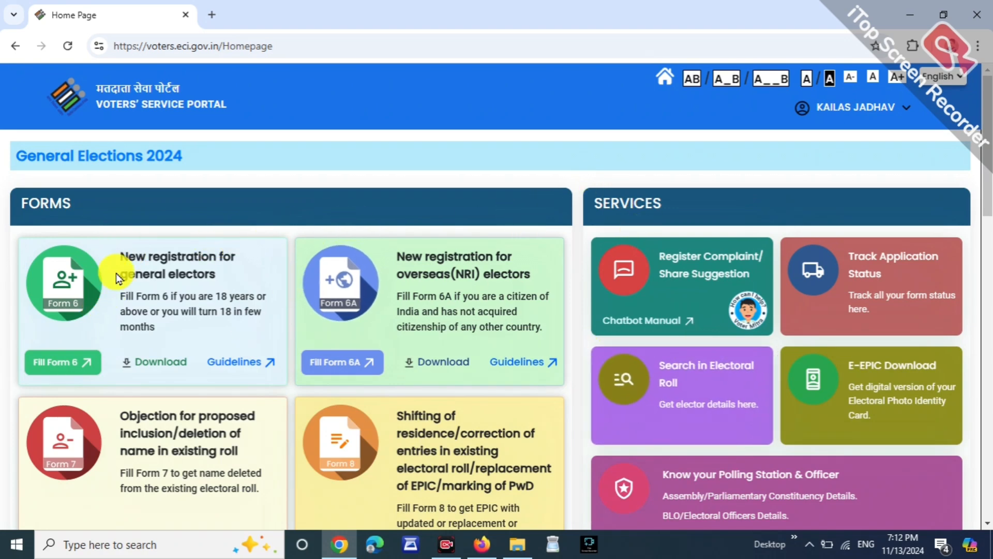
Open the Form 6 new voter application and select Maharashtra as the state.
left_click_drag(118, 250, 221, 287)
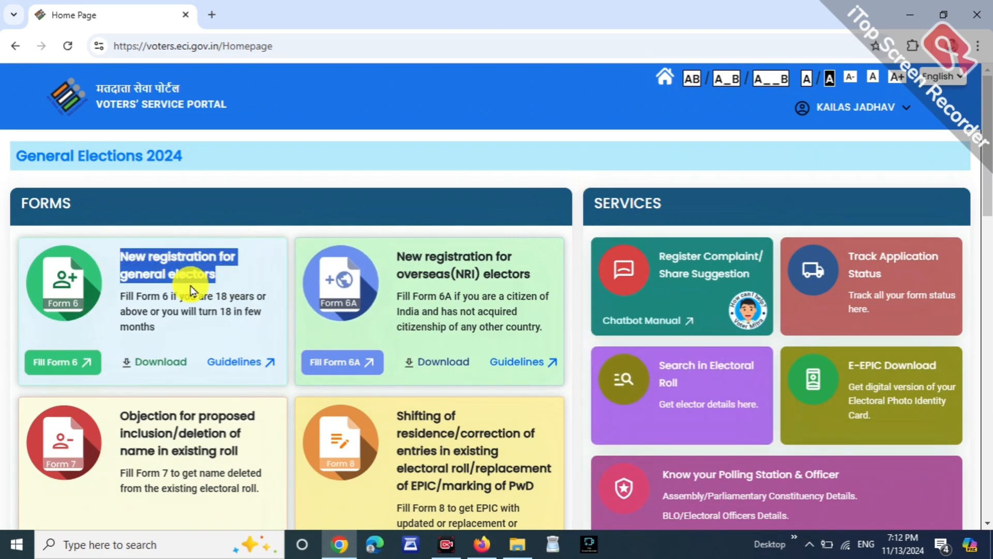
left_click(78, 363)
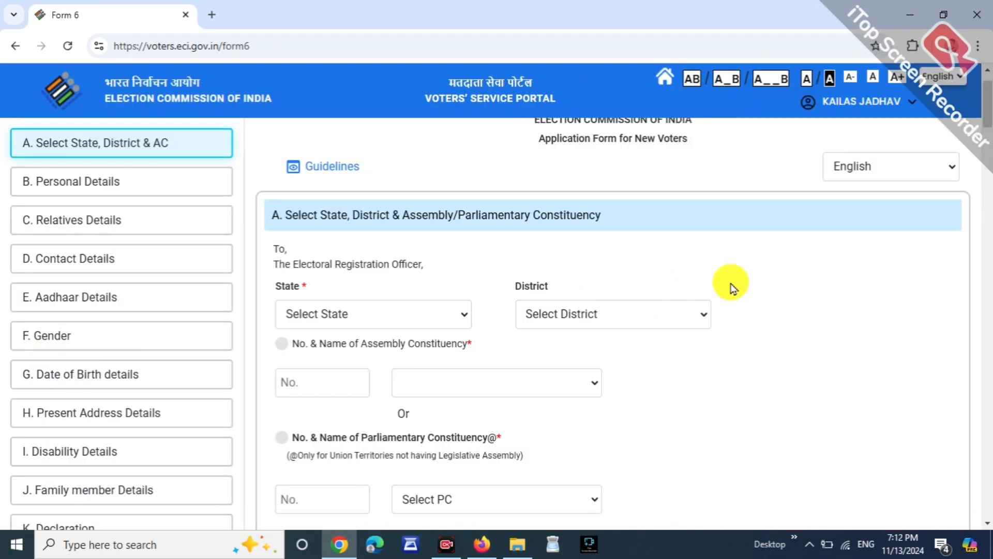
scroll(976, 206, "up", 1)
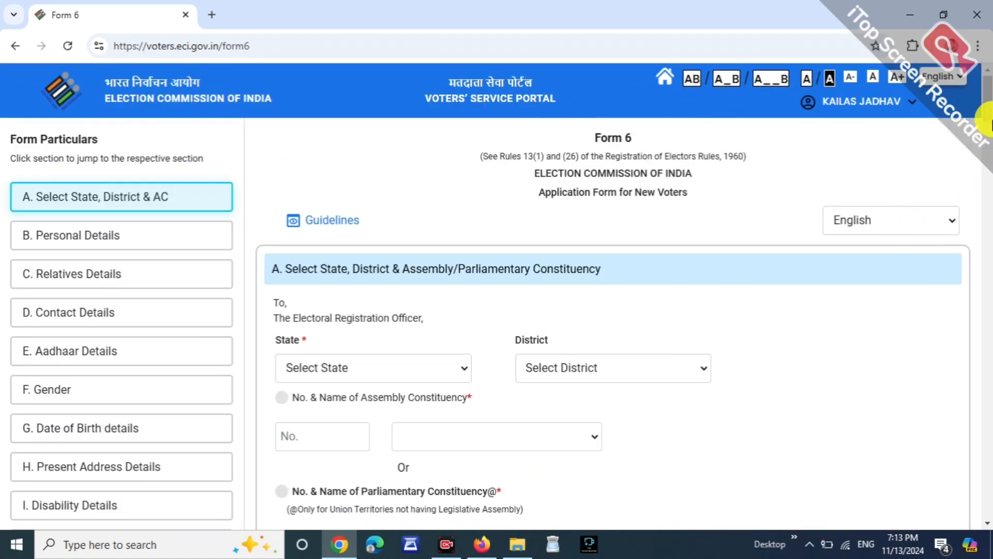
scroll(976, 119, "down", 3)
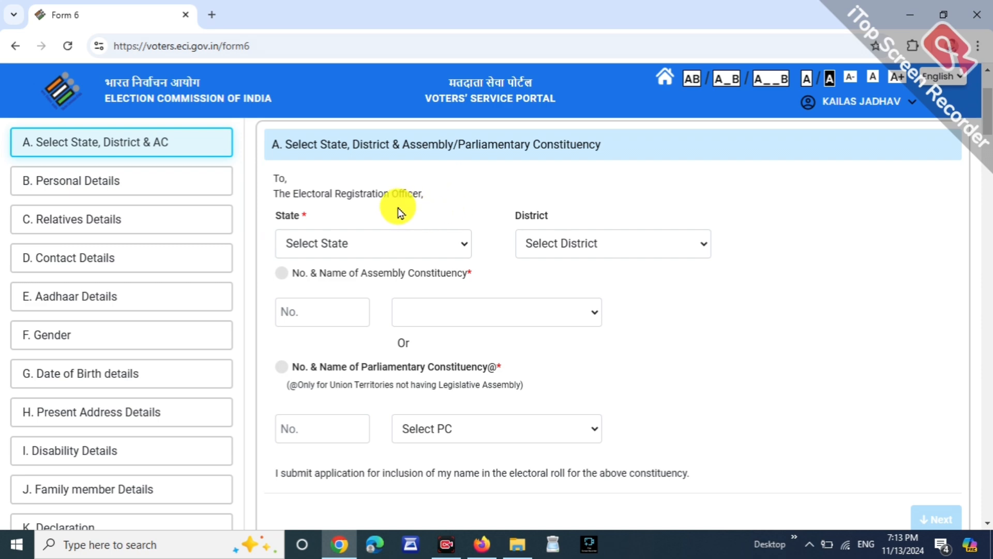
scroll(88, 341, "down", 4)
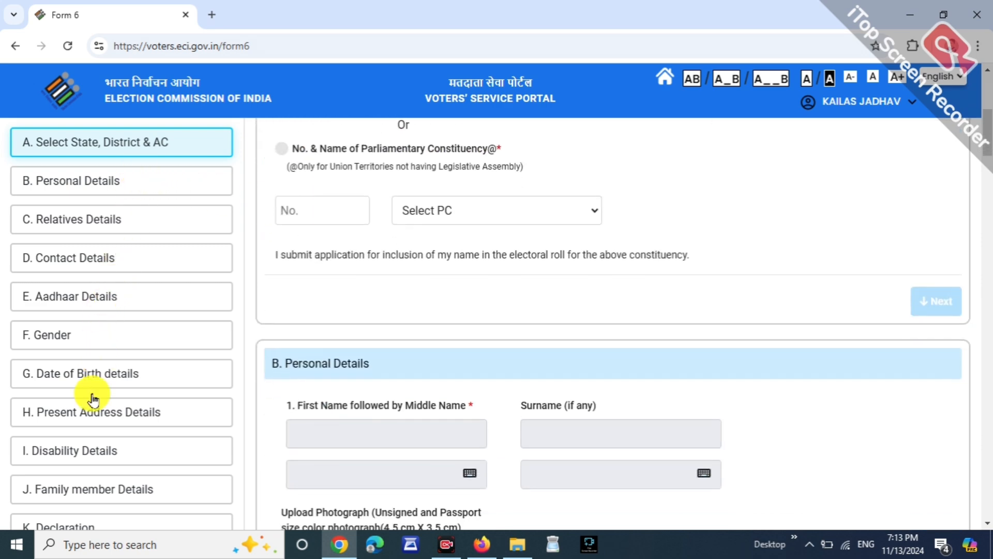
scroll(233, 352, "up", 4)
scroll(337, 302, "up", 2)
scroll(337, 301, "down", 2)
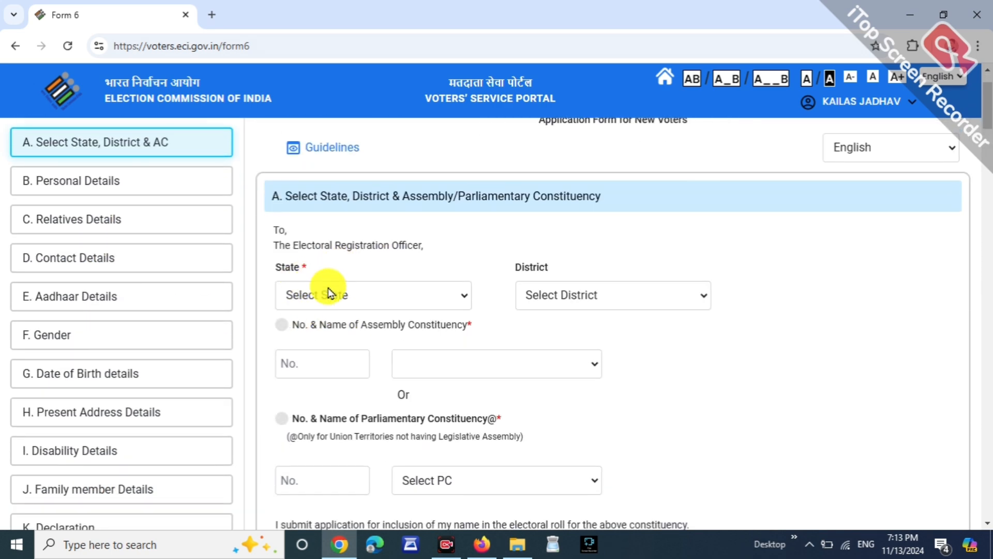
left_click(326, 290)
scroll(355, 100, "down", 5)
left_click(372, 111)
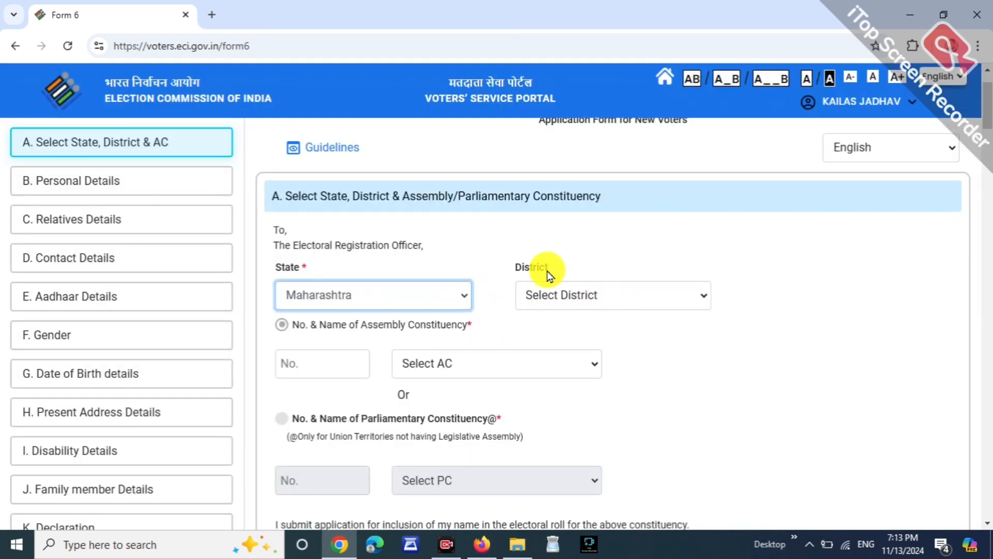
Choose district Buldhana and assembly constituency no. 24, then go to Personal Details.
double_click(530, 267)
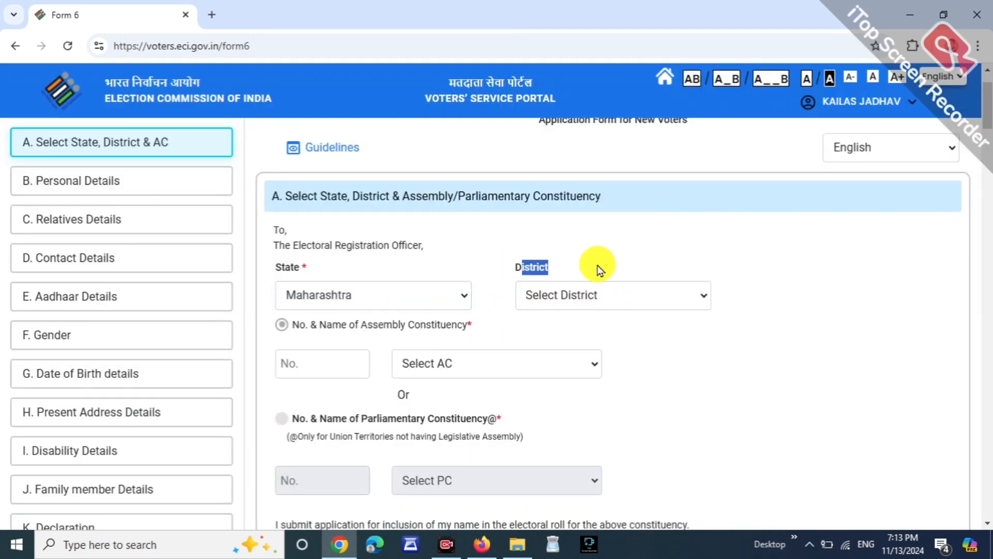
left_click(598, 294)
scroll(595, 217, "down", 1)
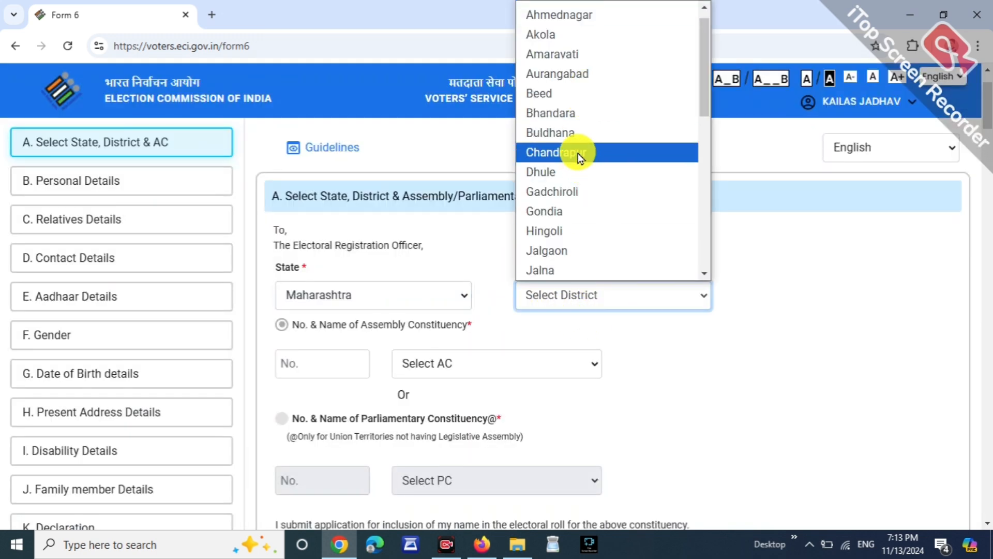
left_click(579, 136)
left_click(768, 246)
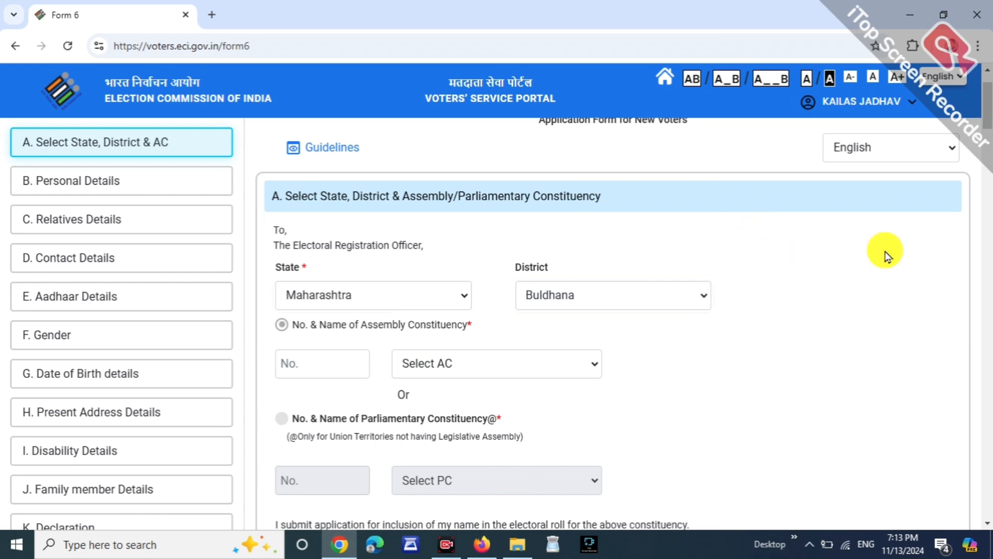
scroll(688, 332, "down", 1)
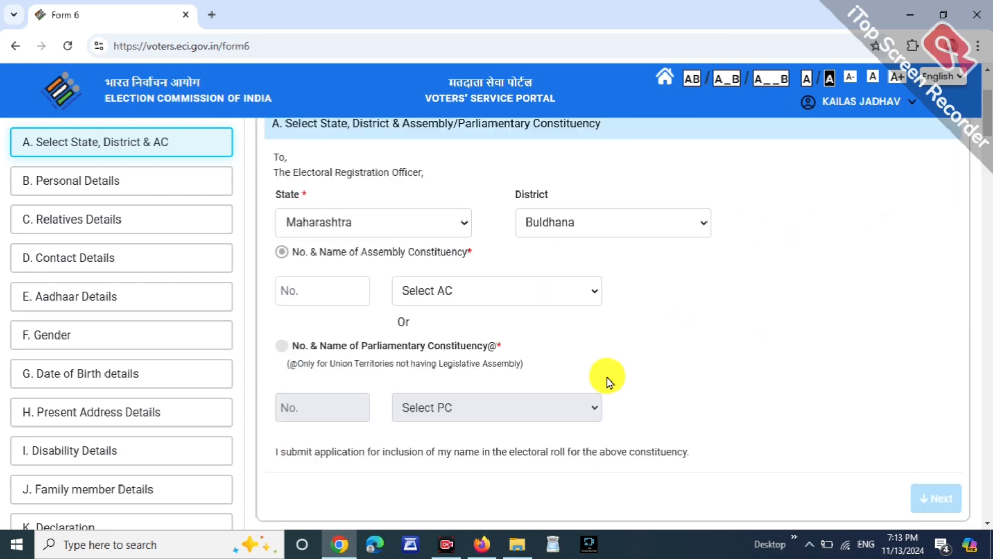
left_click(436, 290)
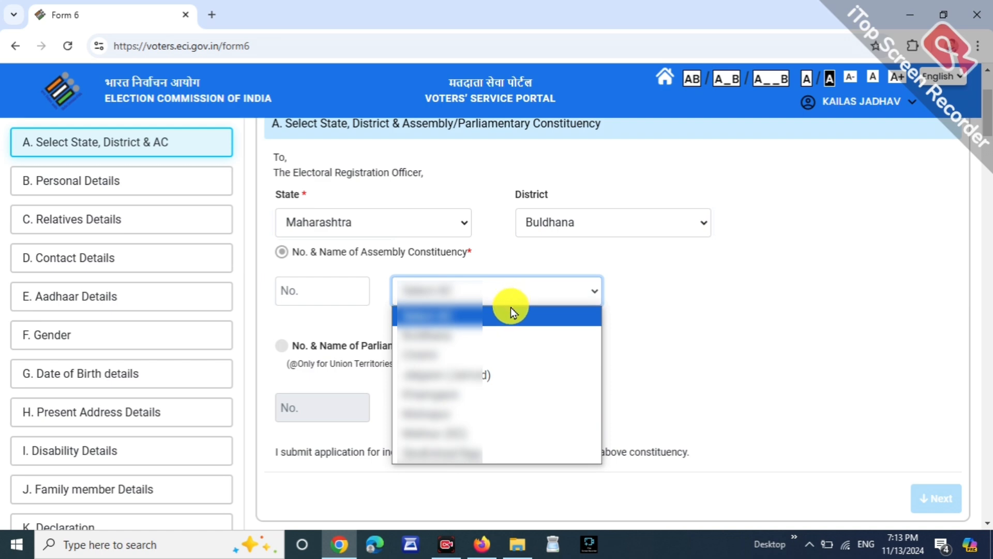
left_click(513, 453)
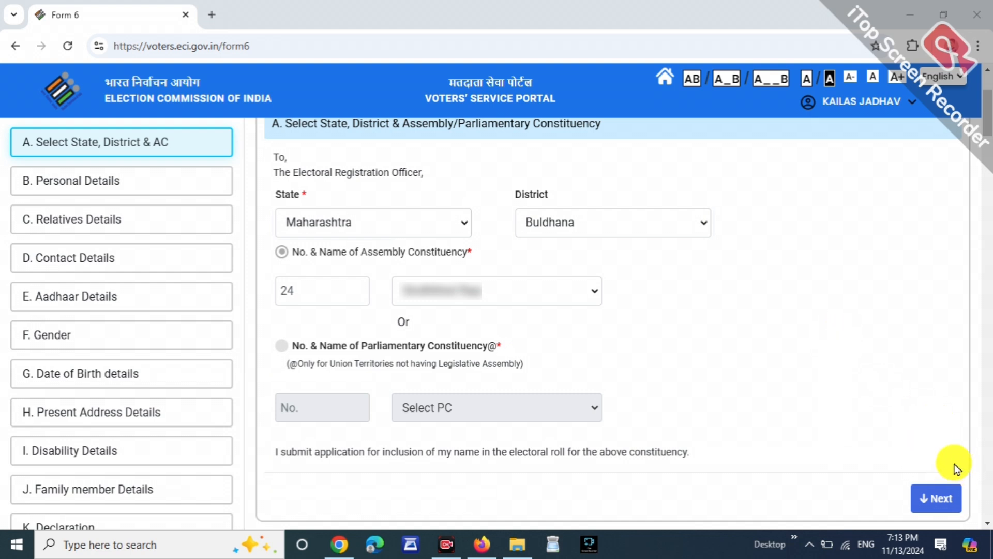
left_click(939, 505)
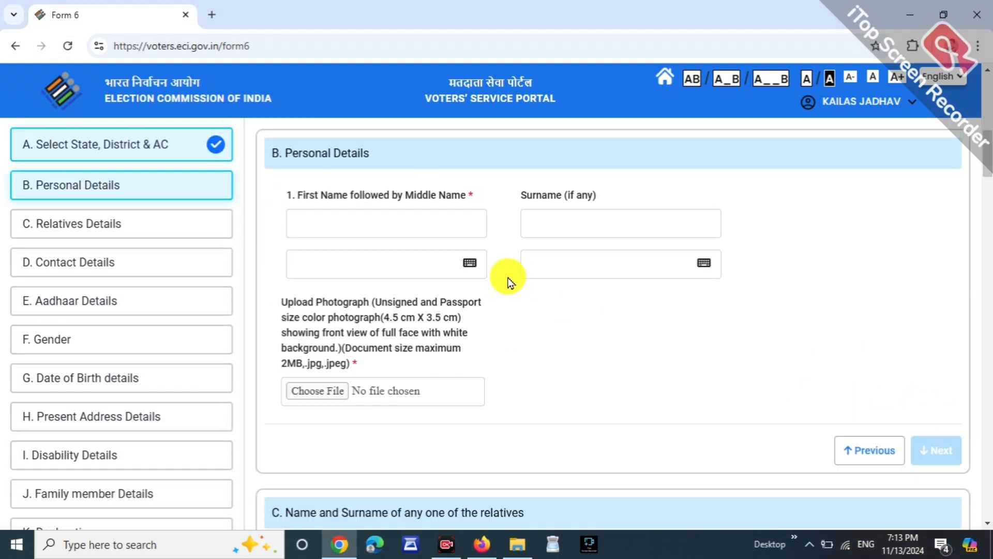
Fill in the applicant's first name and surname.
left_click_drag(297, 200, 362, 196)
left_click(392, 174)
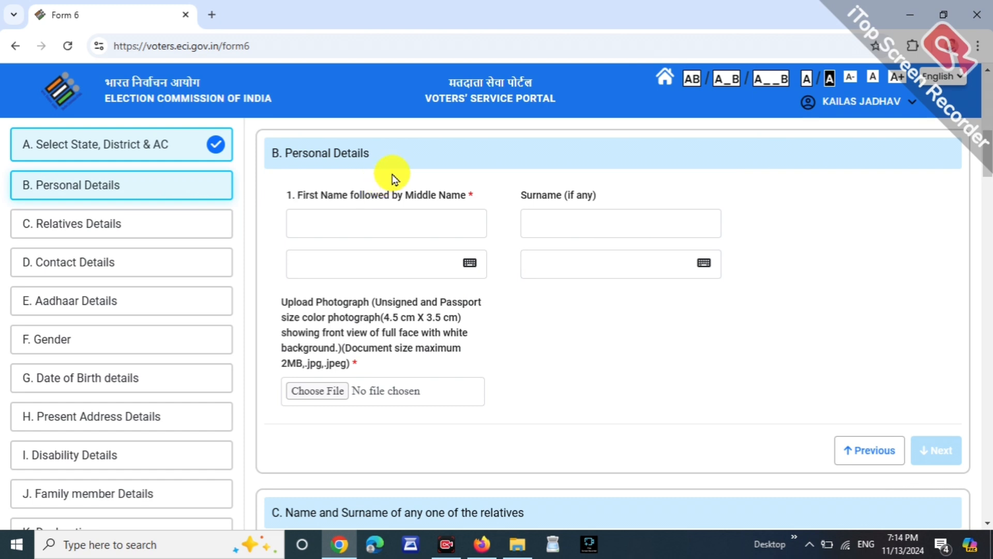
left_click_drag(292, 196, 382, 184)
left_click(355, 193)
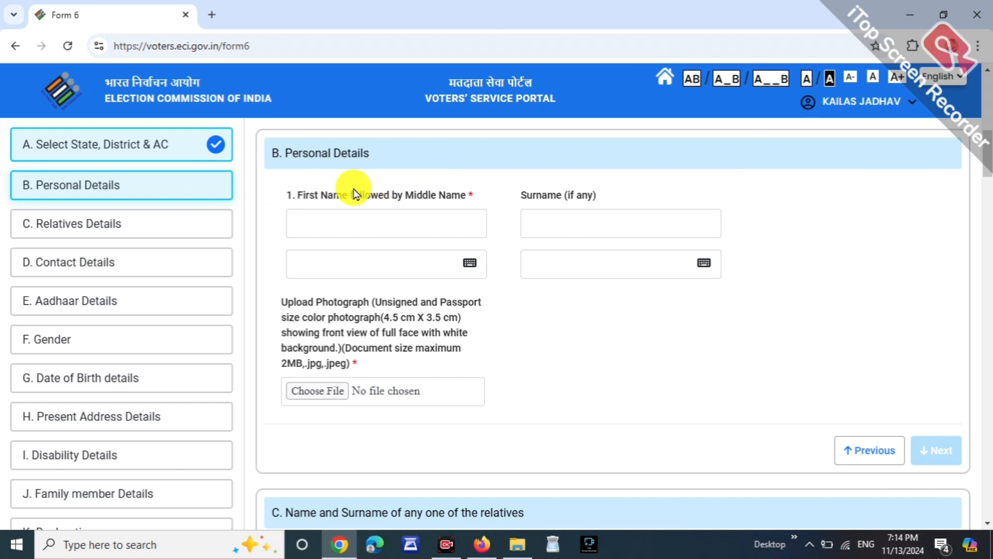
left_click(591, 195)
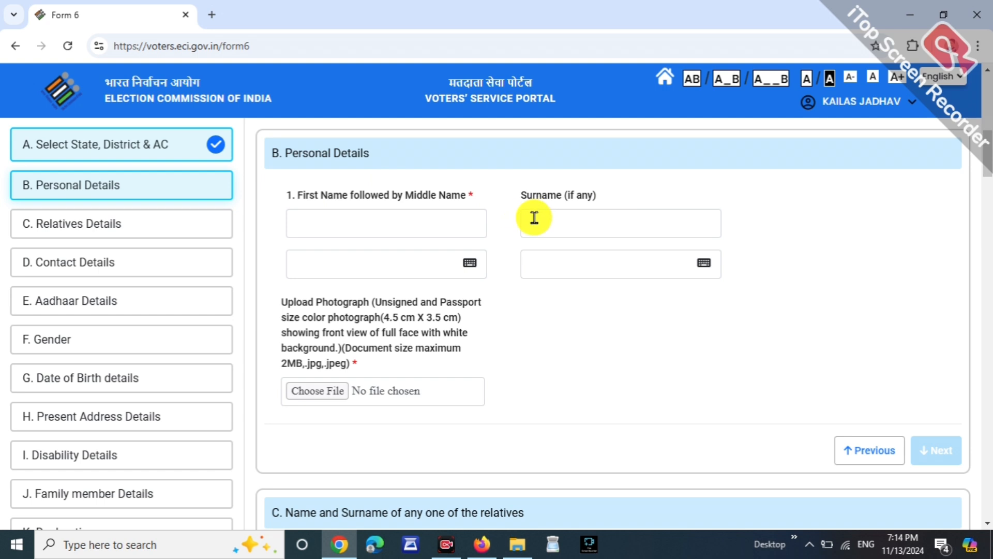
left_click_drag(284, 303, 409, 342)
left_click(409, 343)
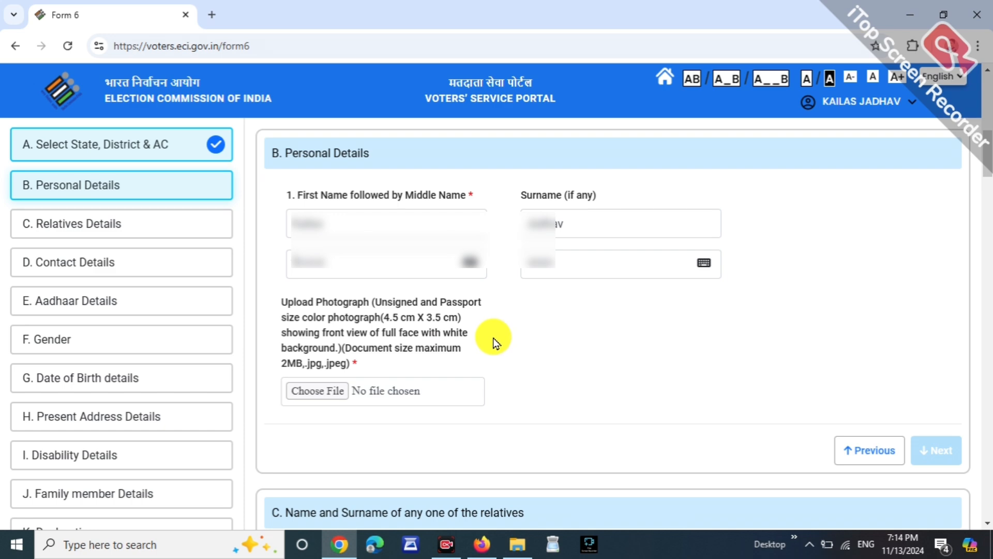
Upload photo zdfg.jpg, accept the face-detected confirmation, and go to Relatives Details.
left_click(382, 382)
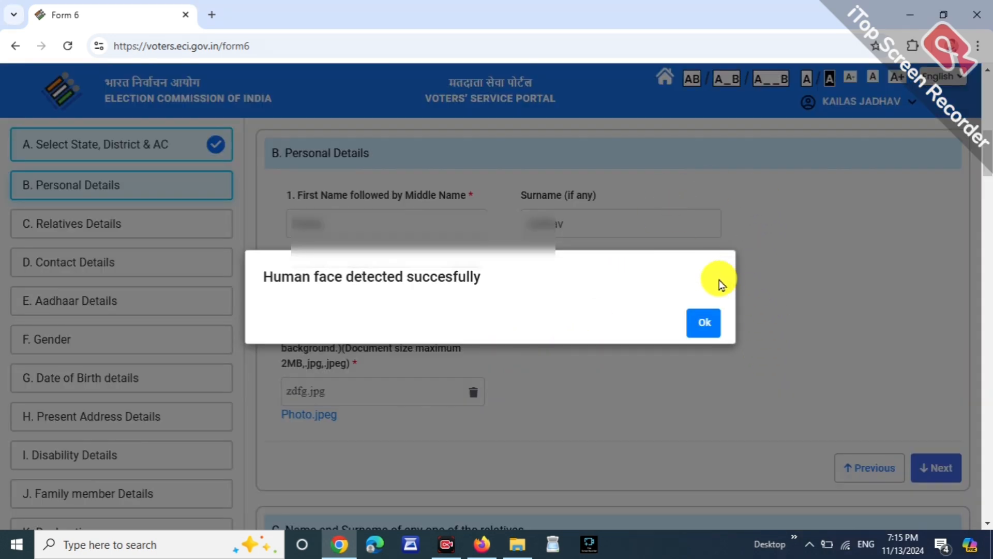
left_click(699, 326)
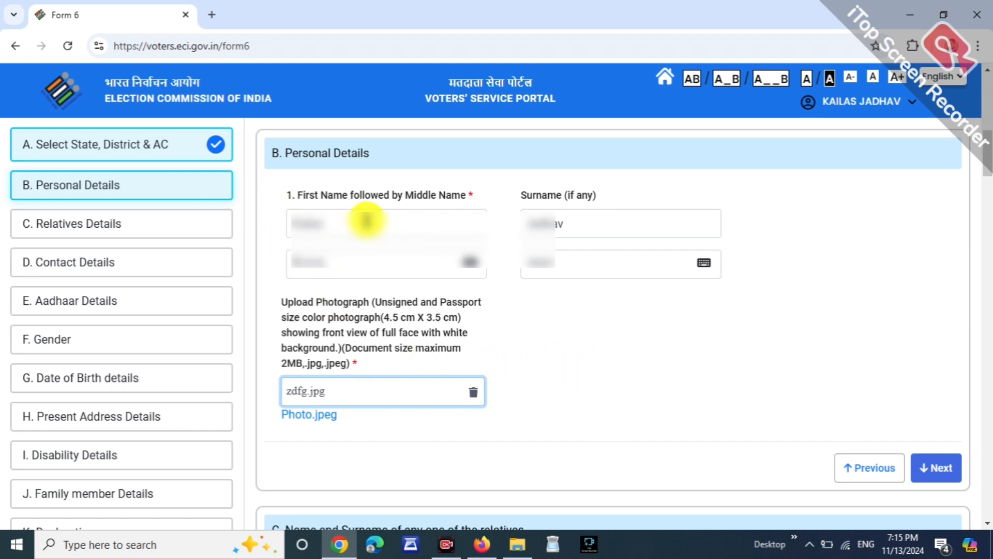
left_click(938, 468)
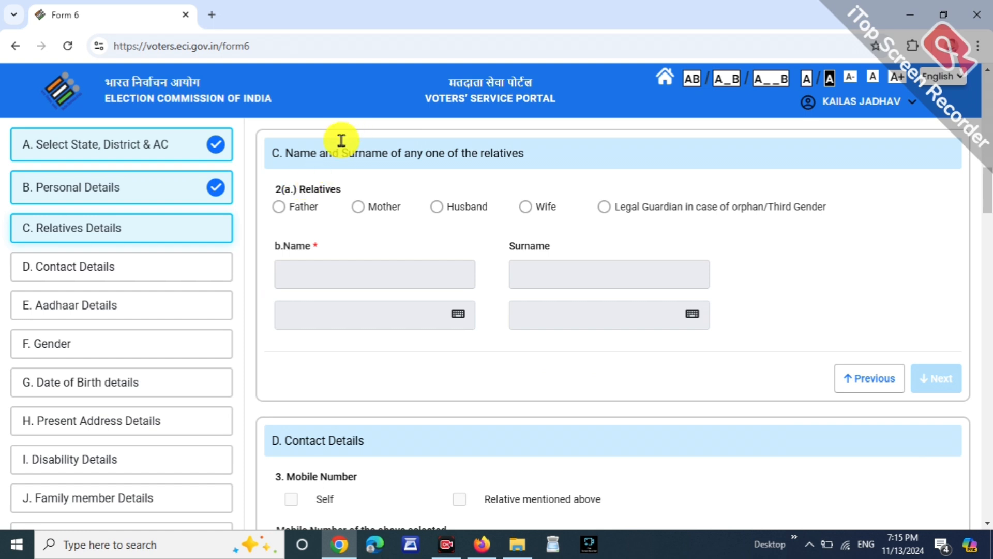
Select Father as relative, enter his name and surname, and go to Contact Details.
left_click_drag(299, 137, 507, 139)
left_click(528, 159)
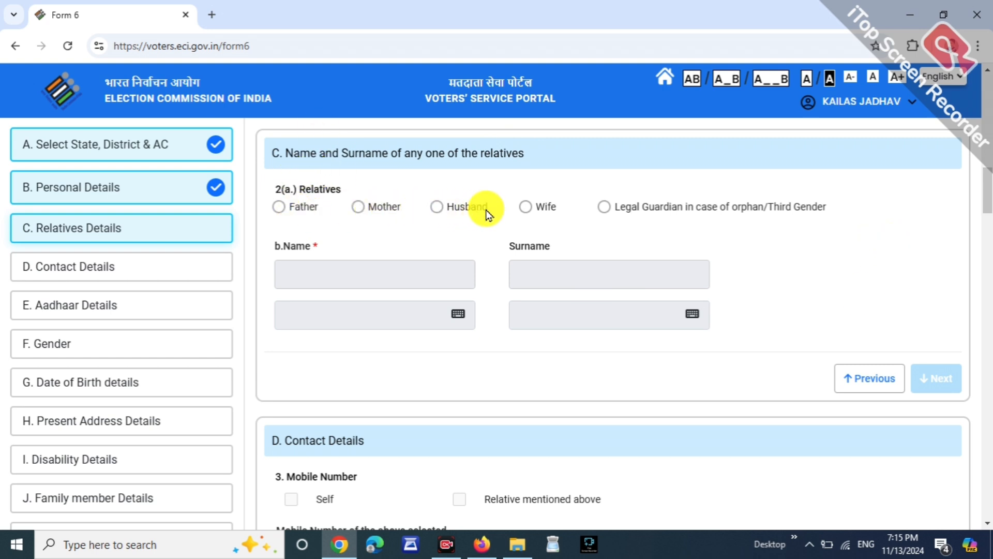
left_click_drag(663, 209, 804, 208)
left_click(824, 226)
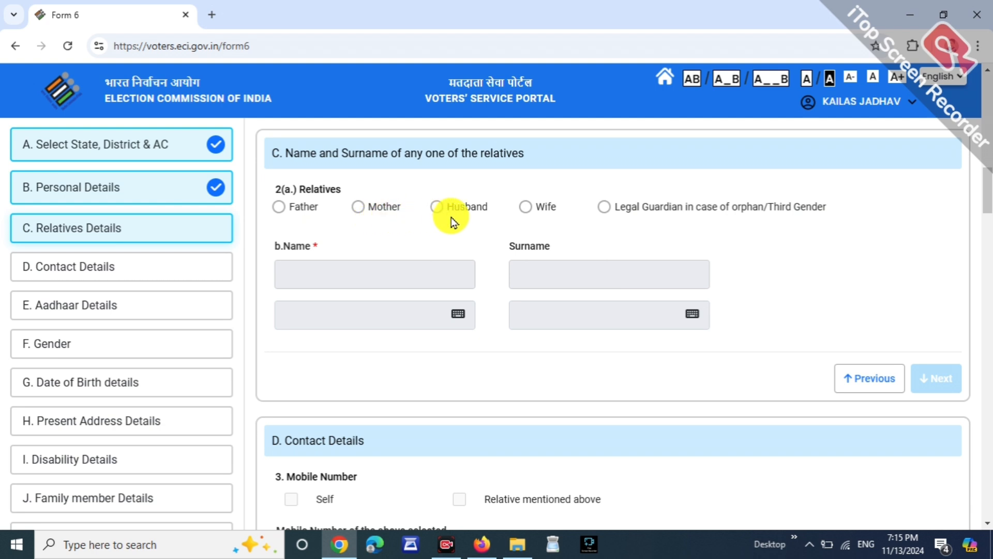
left_click(279, 208)
left_click_drag(280, 246, 374, 238)
left_click(374, 237)
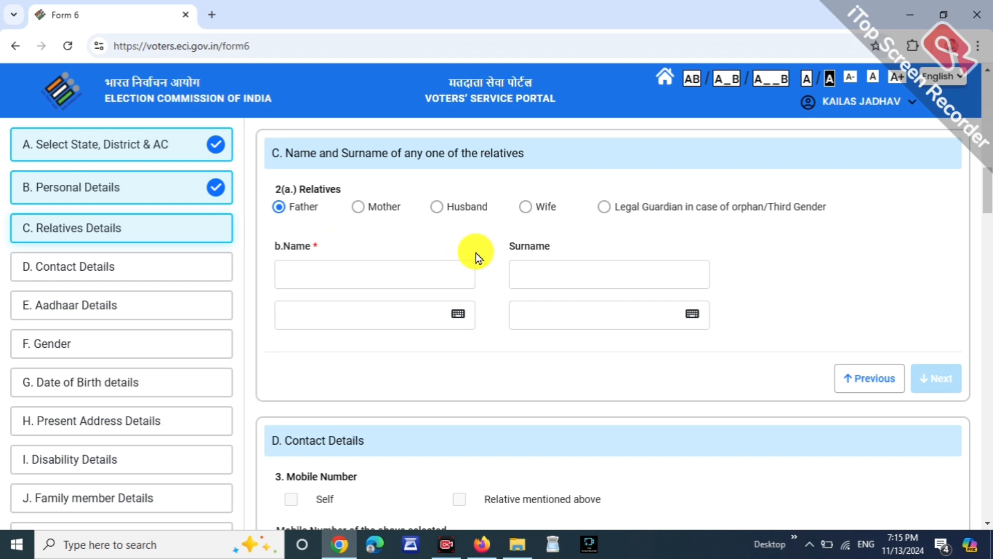
left_click(575, 248)
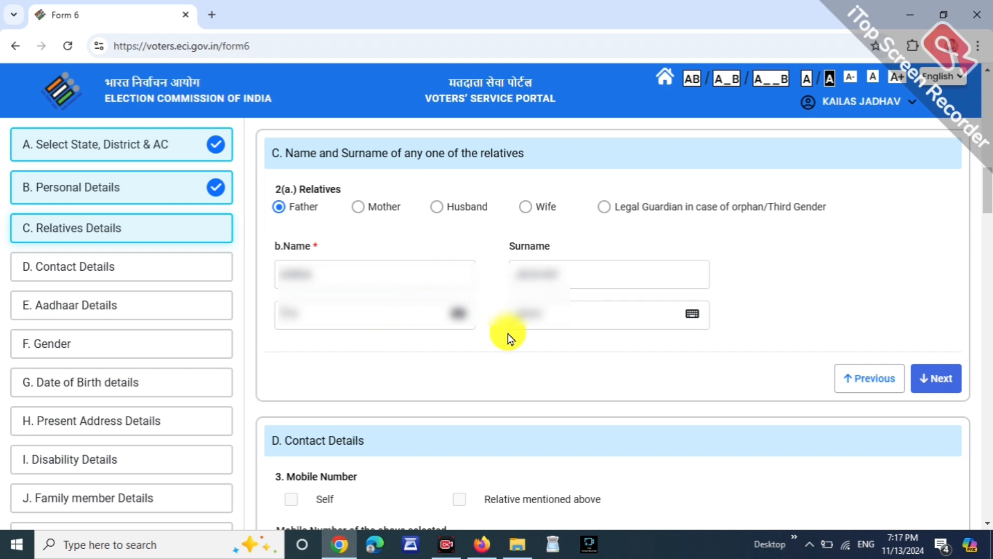
left_click(932, 382)
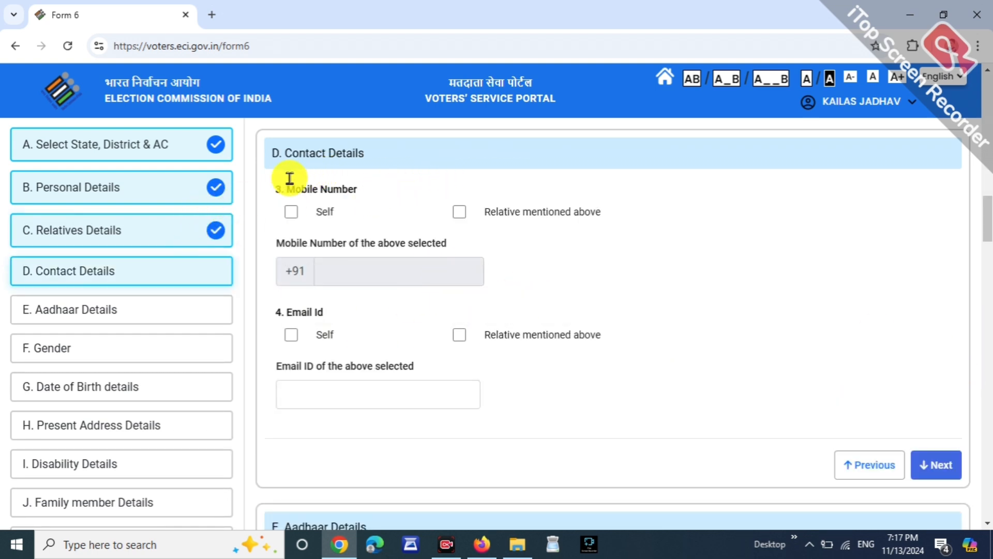
Choose the applicant's own mobile number in Contact Details and continue.
left_click_drag(272, 174, 366, 193)
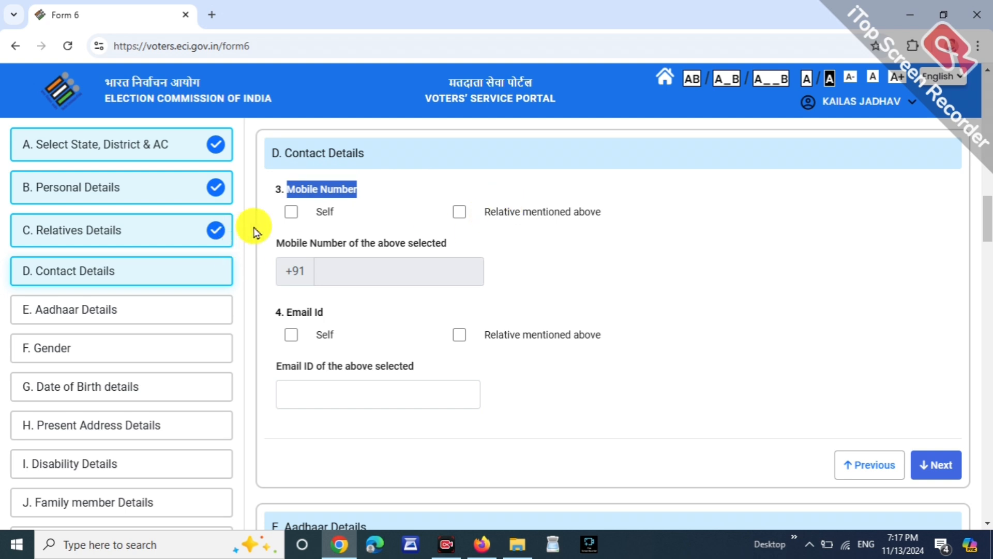
left_click(291, 212)
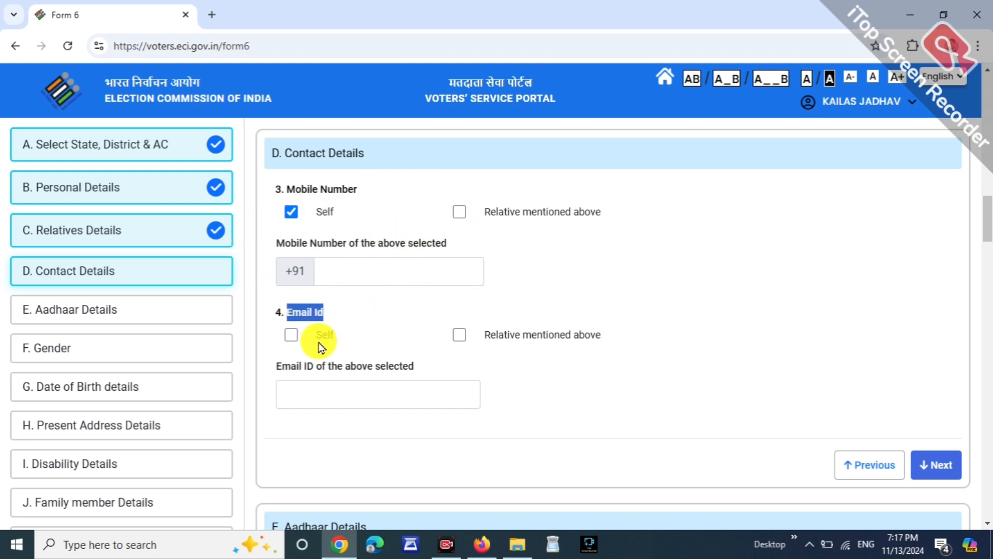
left_click(940, 464)
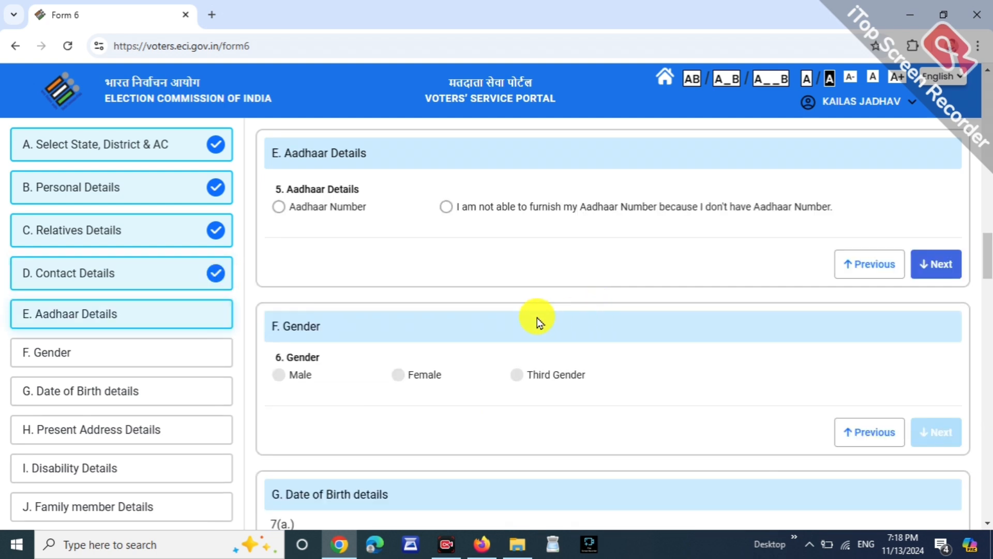
Provide the Aadhaar number, then set gender to Male and continue to Date of Birth.
left_click_drag(286, 189, 376, 193)
left_click(279, 206)
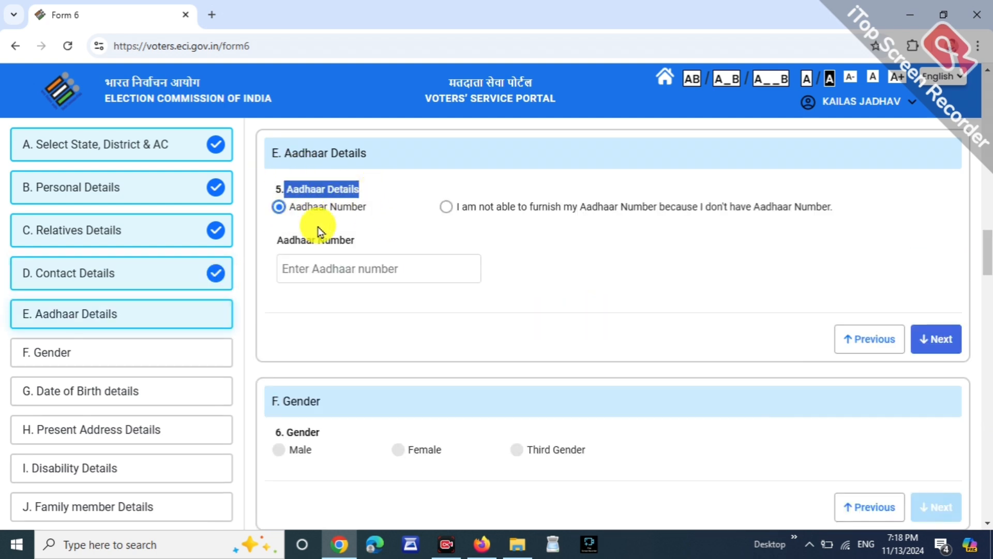
left_click_drag(284, 240, 339, 242)
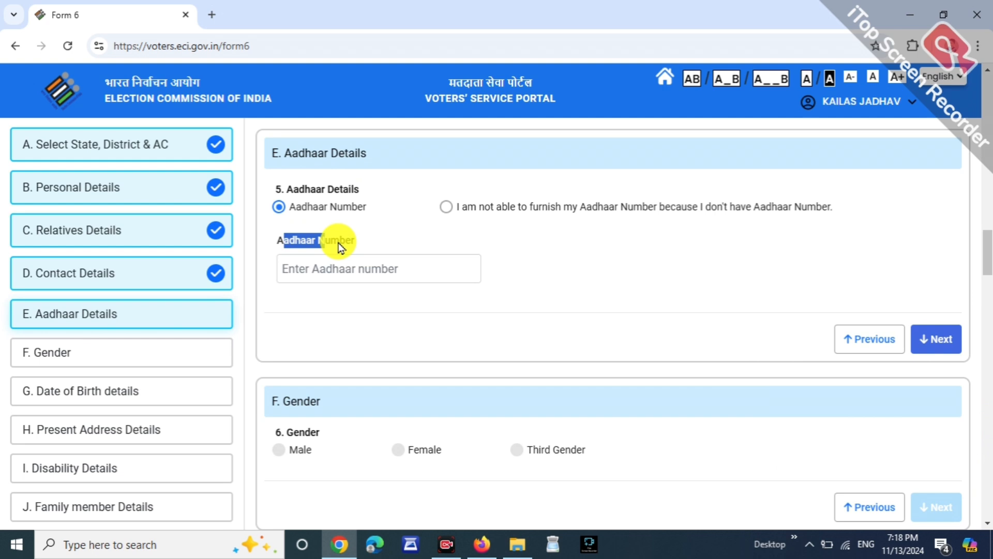
left_click(409, 240)
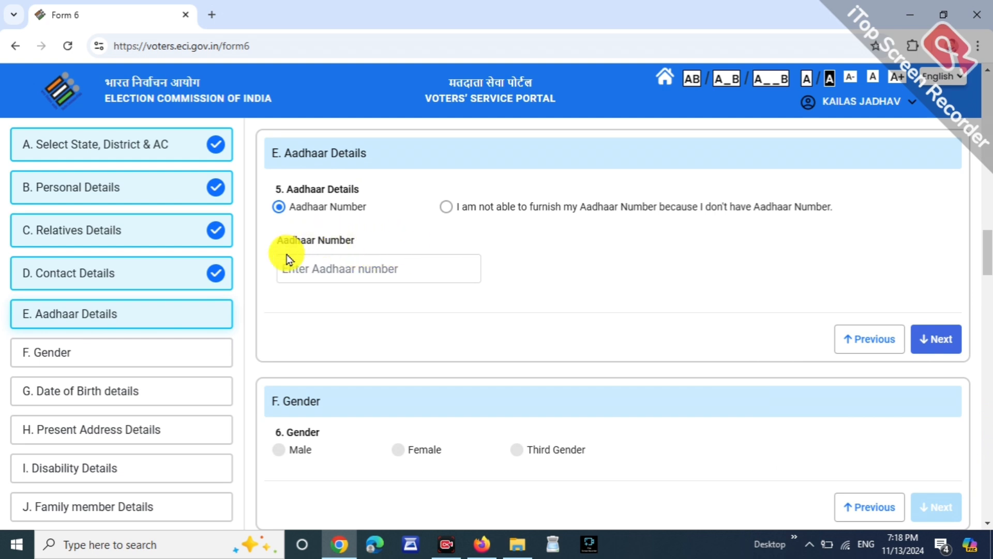
left_click_drag(272, 241, 395, 237)
left_click(402, 257)
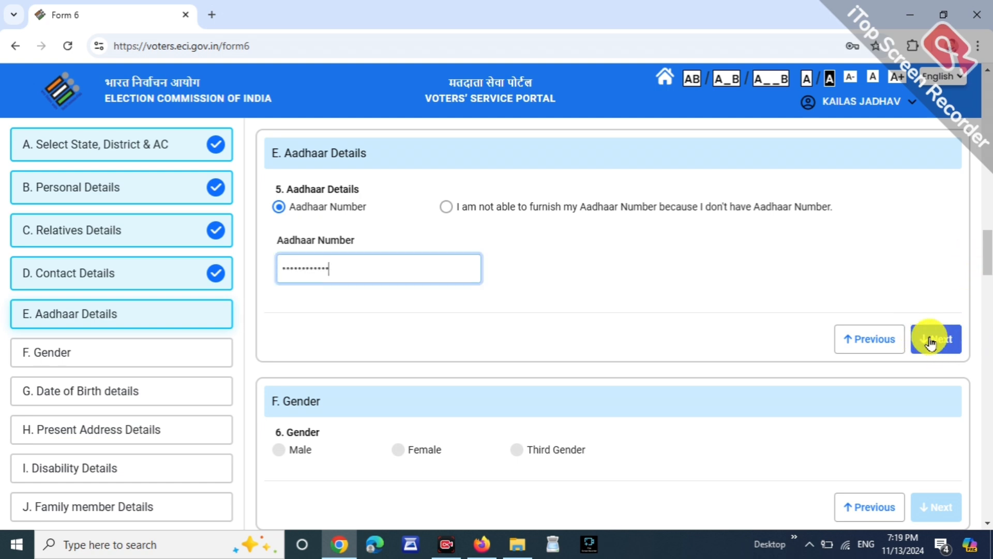
left_click(922, 343)
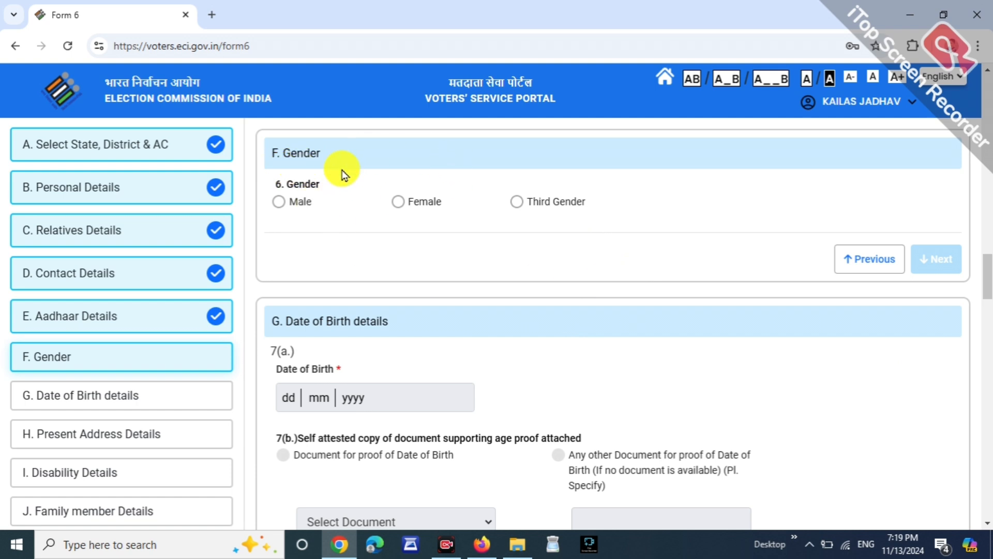
left_click(282, 206)
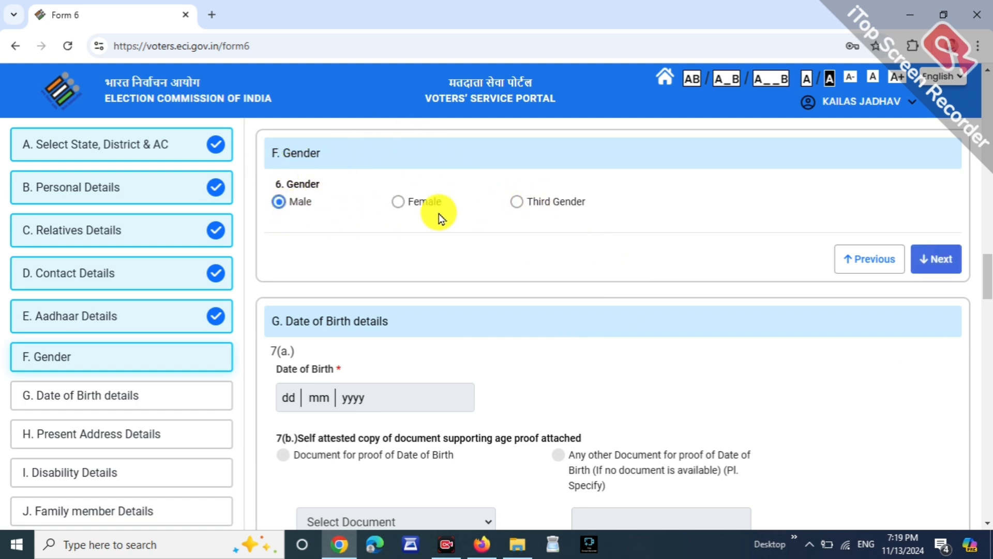
left_click(940, 267)
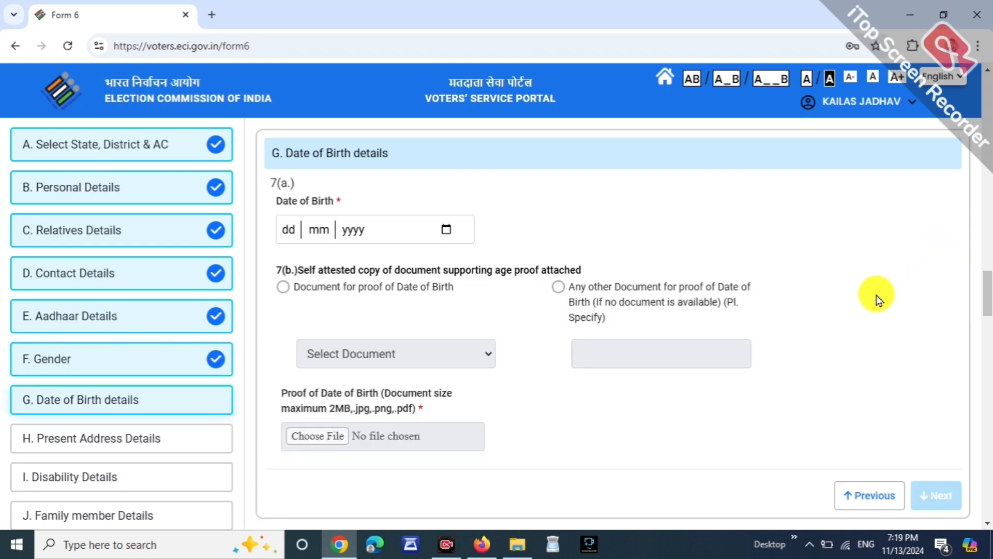
Pick the applicant's date of birth from the calendar.
left_click_drag(273, 199, 391, 188)
left_click(397, 185)
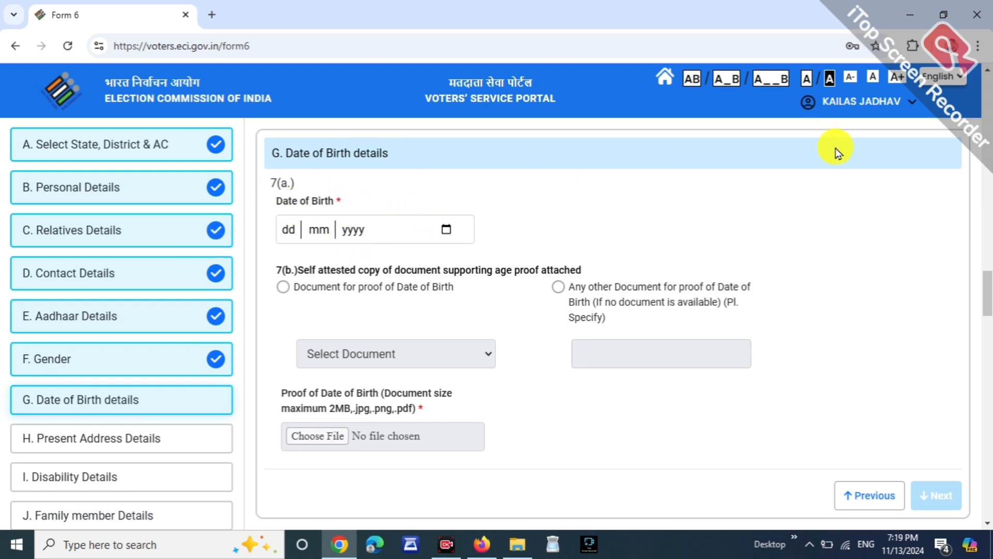
left_click_drag(284, 202, 327, 202)
left_click(446, 231)
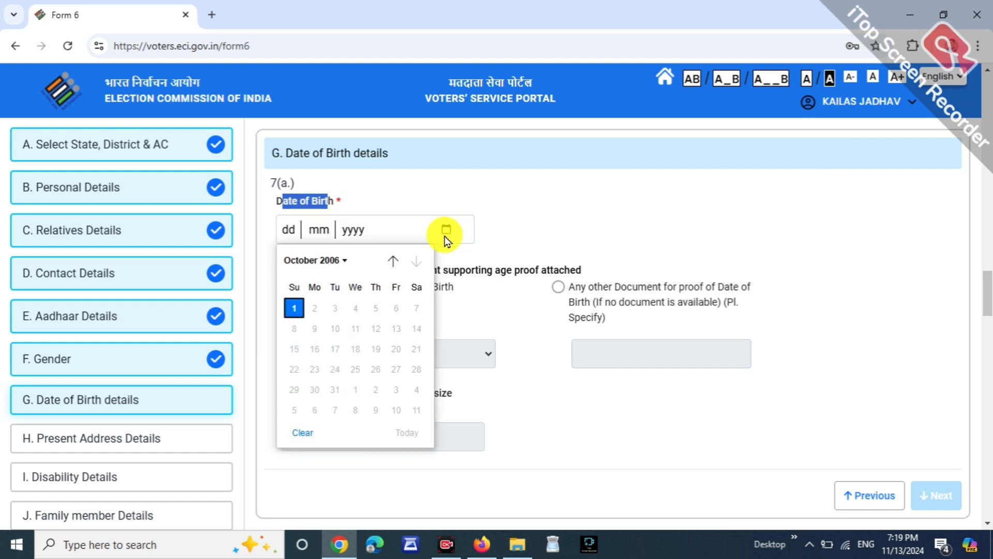
left_click(569, 214)
Attach Aadhaar Card (adharkailas.pdf) as date-of-birth proof and continue to Present Address.
left_click_drag(288, 249, 538, 250)
left_click(628, 232)
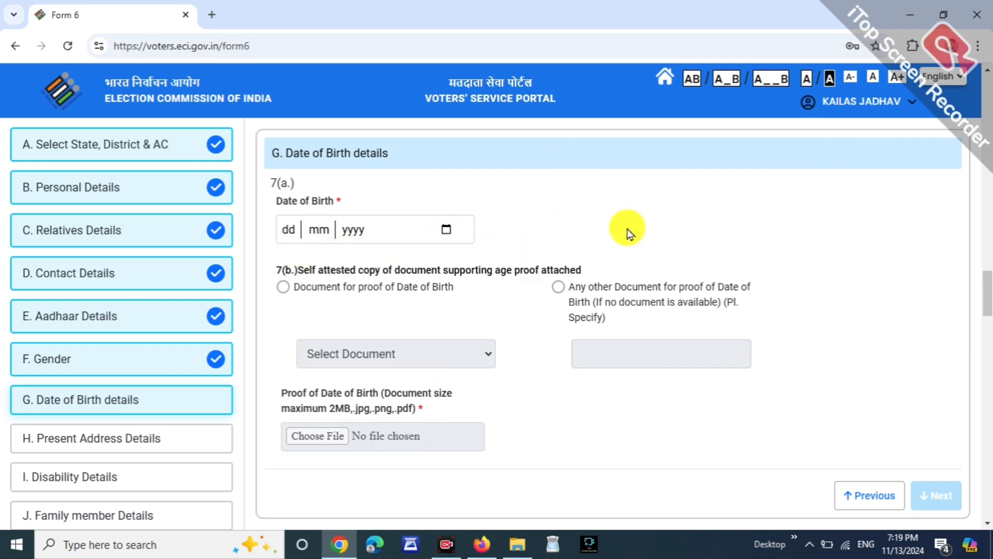
left_click(285, 286)
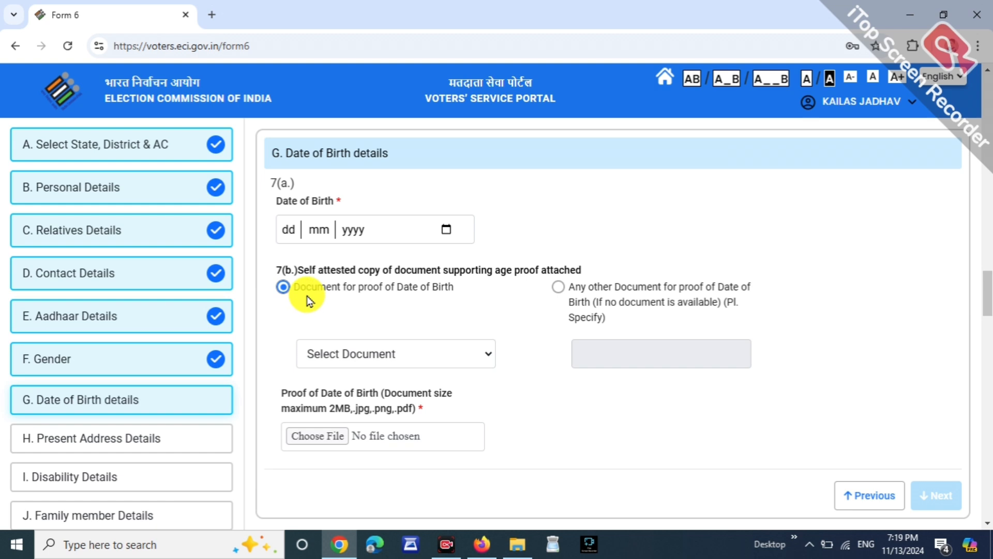
left_click(384, 359)
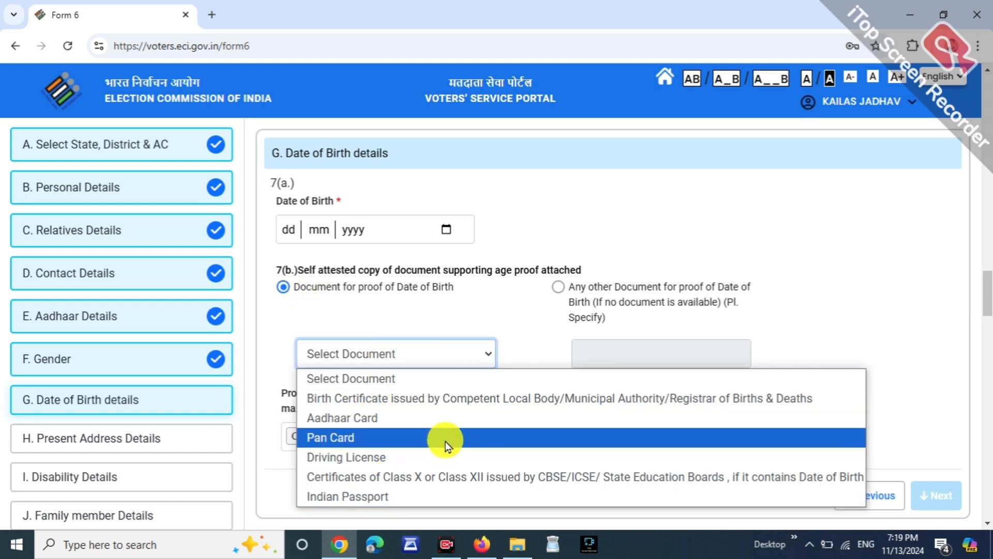
left_click(455, 420)
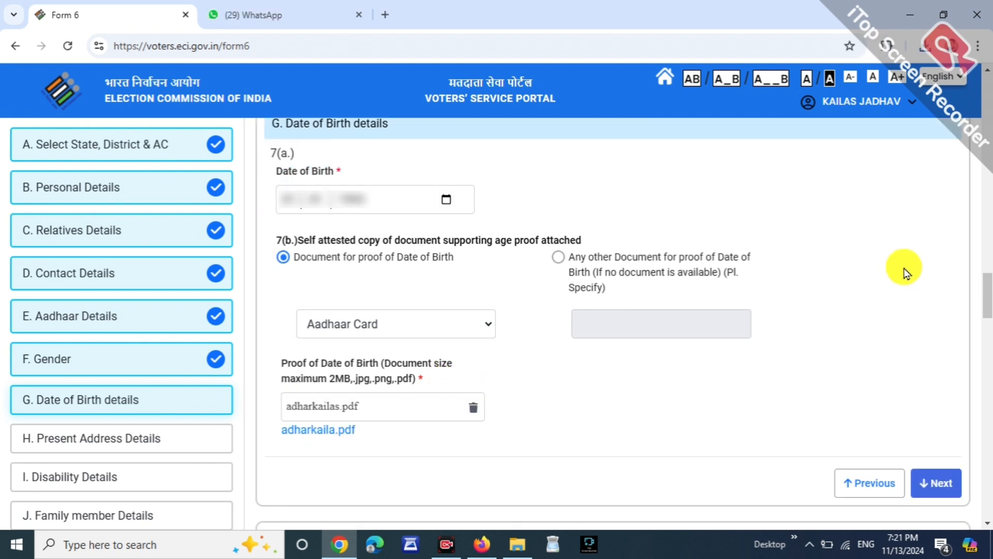
left_click(941, 486)
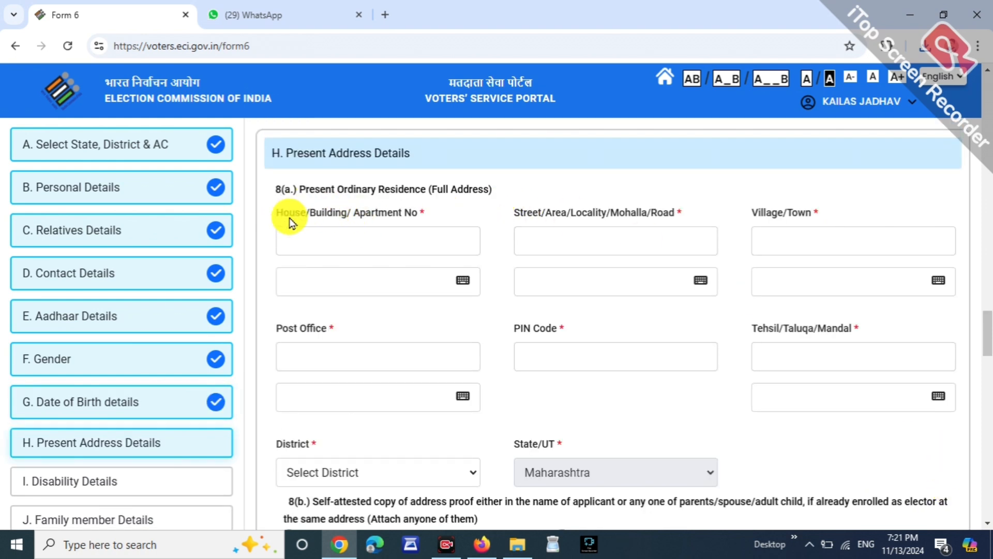
Review the Present Address fields: house number, village/town, post office, PIN, tehsil and district.
left_click_drag(300, 187, 361, 185)
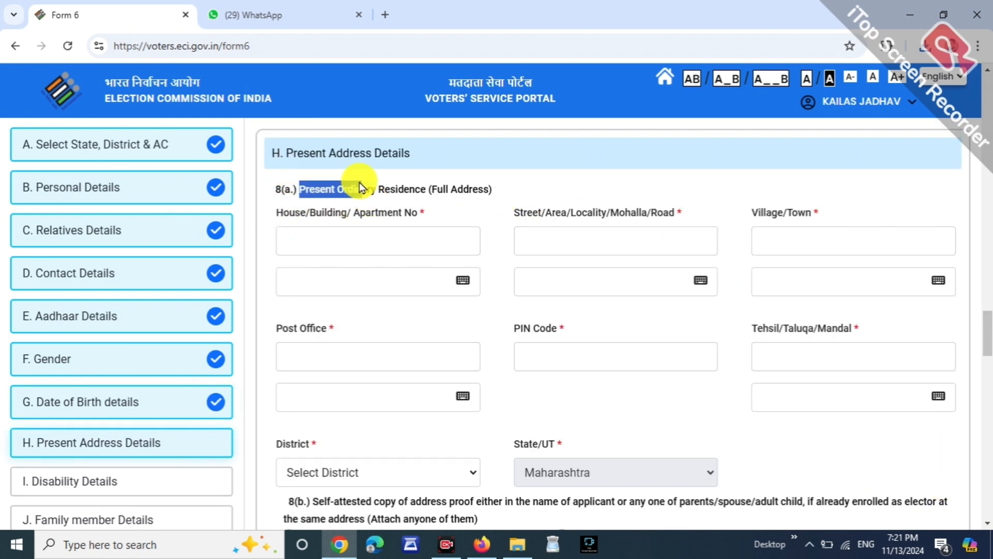
left_click(472, 199)
left_click_drag(519, 207, 654, 197)
left_click_drag(753, 209, 834, 201)
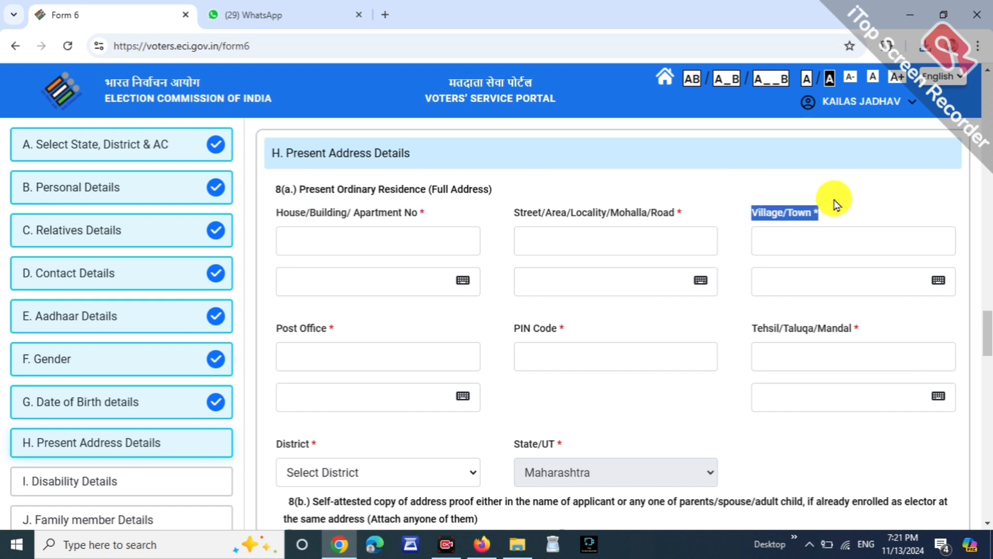
left_click(838, 194)
left_click_drag(276, 344, 327, 330)
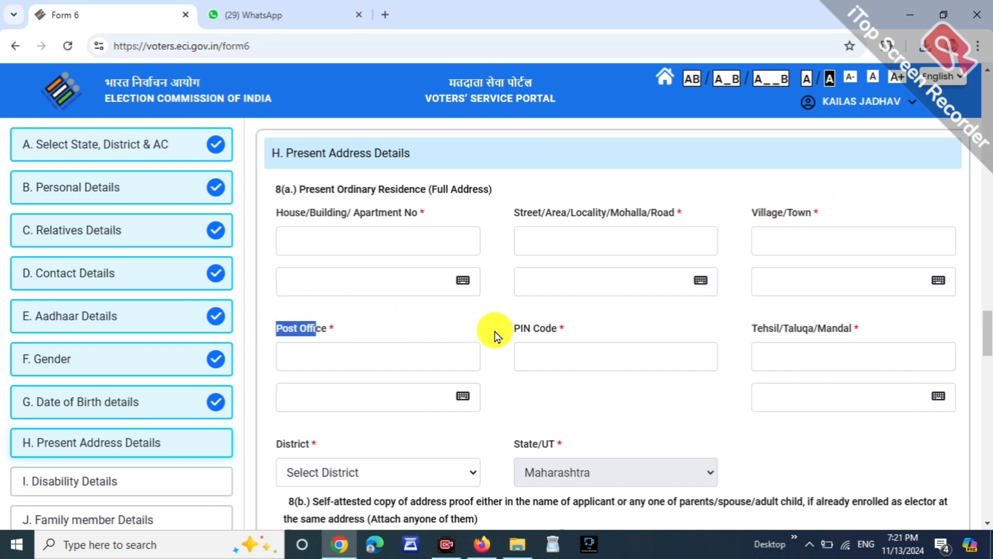
left_click_drag(513, 331, 552, 328)
left_click_drag(752, 332, 779, 330)
left_click(845, 317)
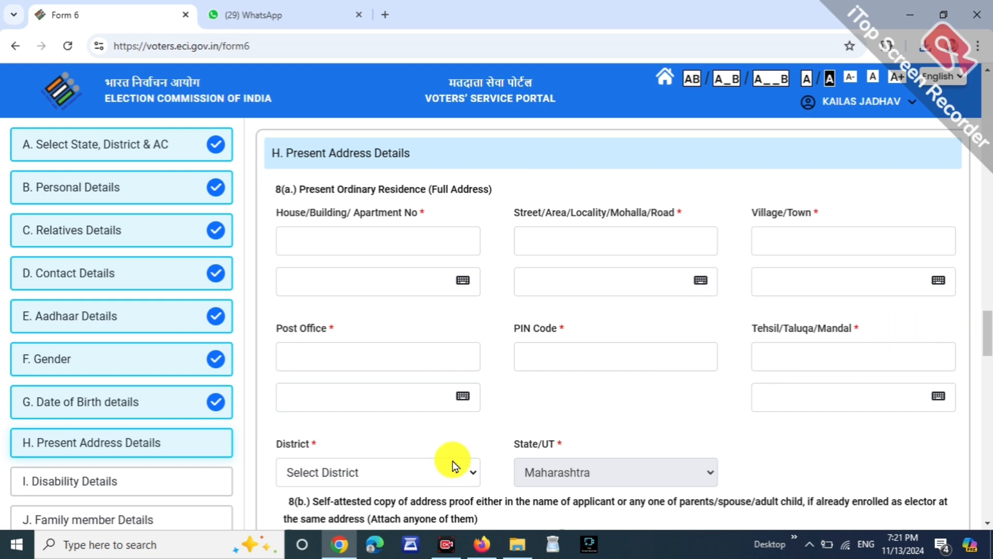
left_click_drag(281, 447, 416, 460)
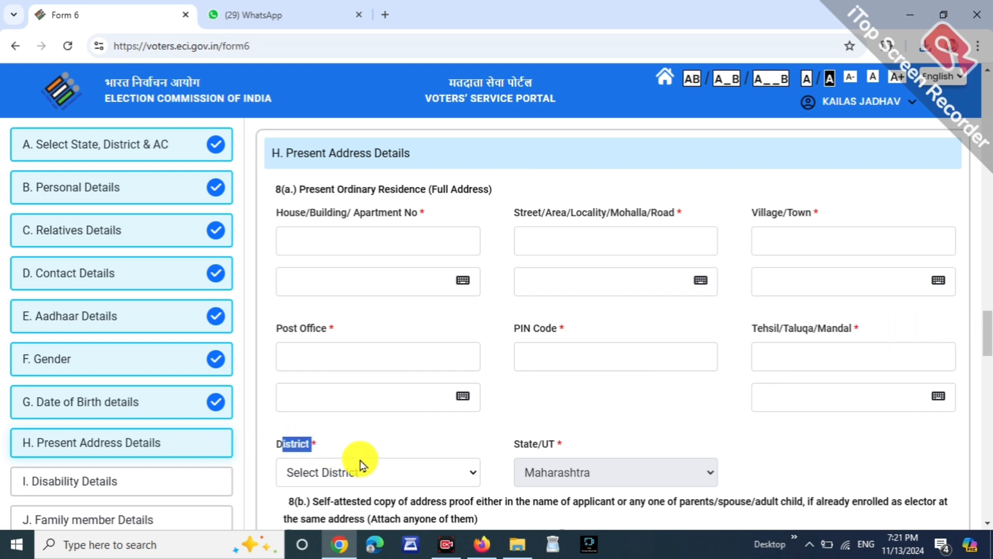
scroll(360, 461, "down", 3)
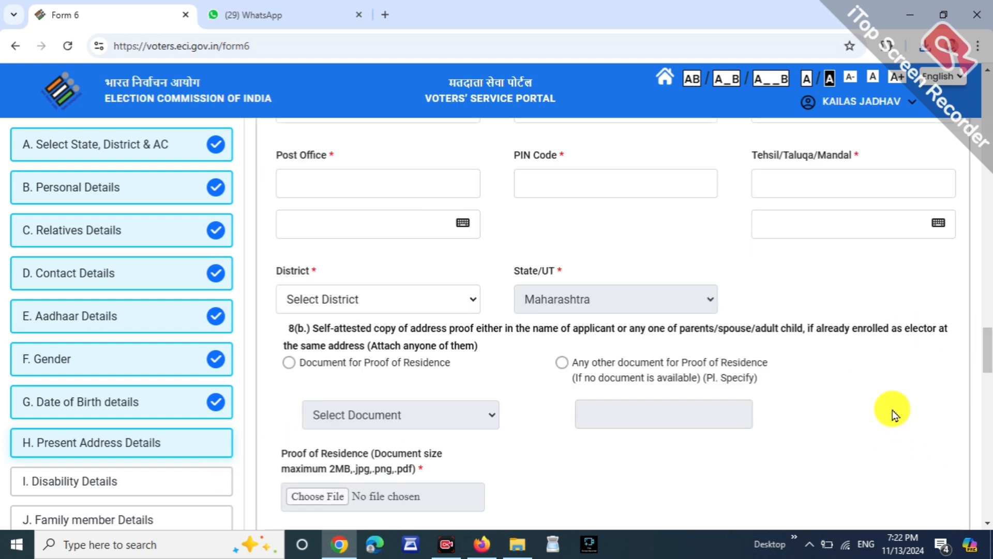
Choose Aadhaar Card as residence proof document and move on to the Disability section.
left_click(292, 365)
left_click(340, 420)
left_click(360, 299)
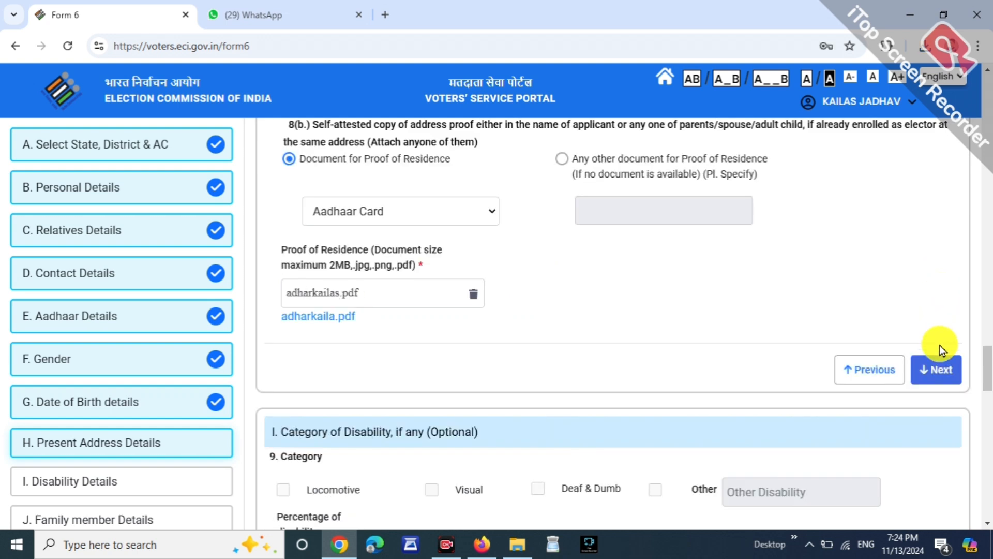
left_click(938, 370)
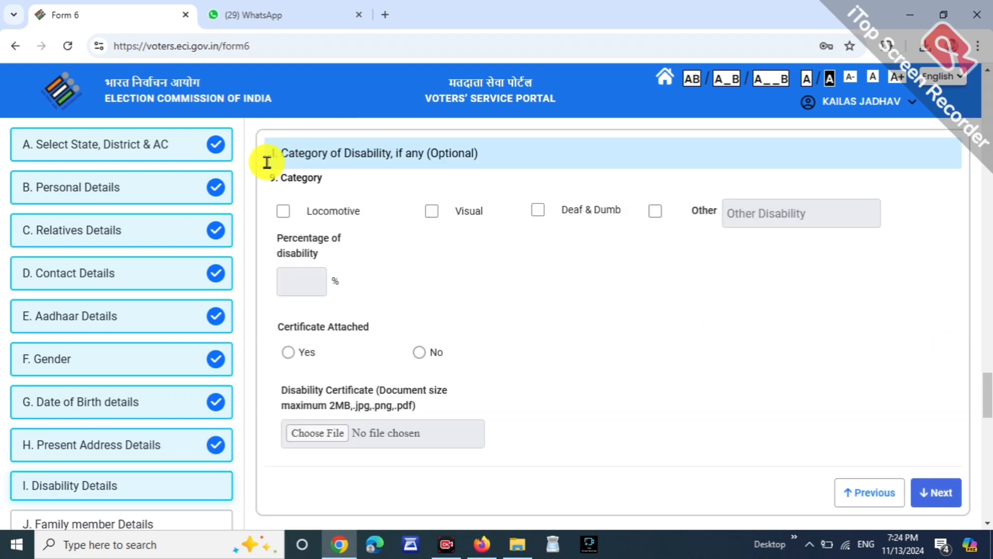
left_click_drag(298, 153, 532, 154)
left_click(594, 168)
Skip the optional Disability section to reach Family Member details.
left_click(932, 496)
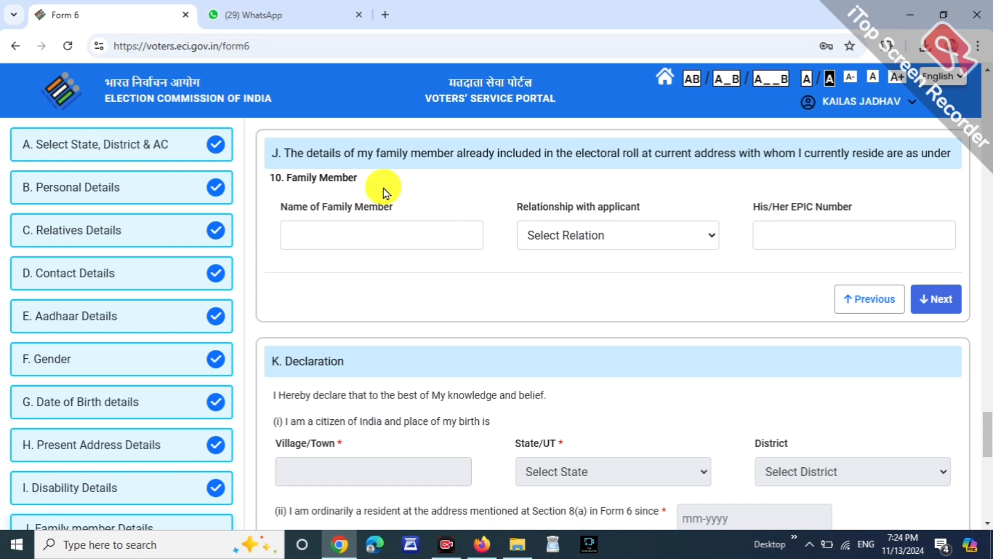
left_click_drag(290, 153, 905, 130)
left_click(911, 129)
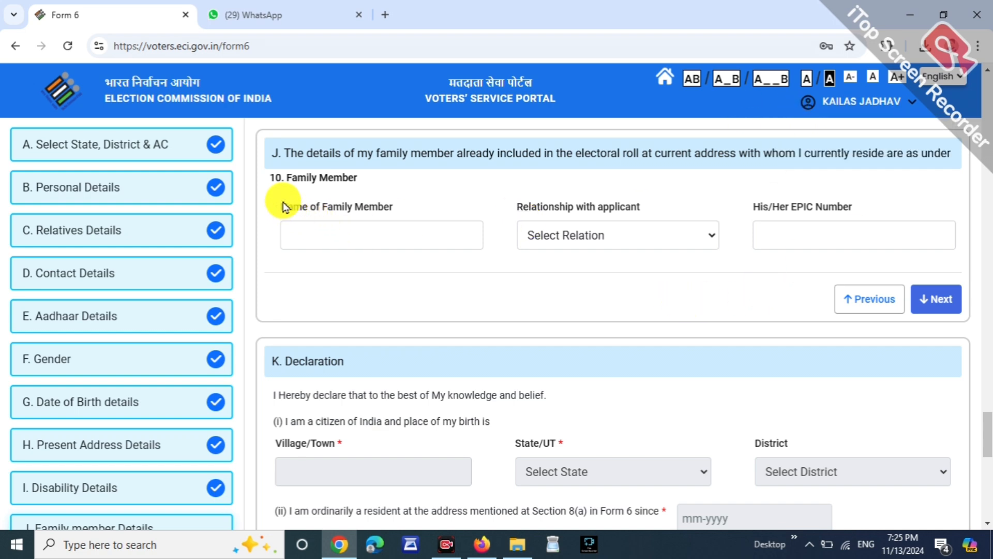
Leave family member name, relationship and EPIC number blank, closing the relation list unchosen.
left_click_drag(284, 204, 377, 206)
left_click(402, 212)
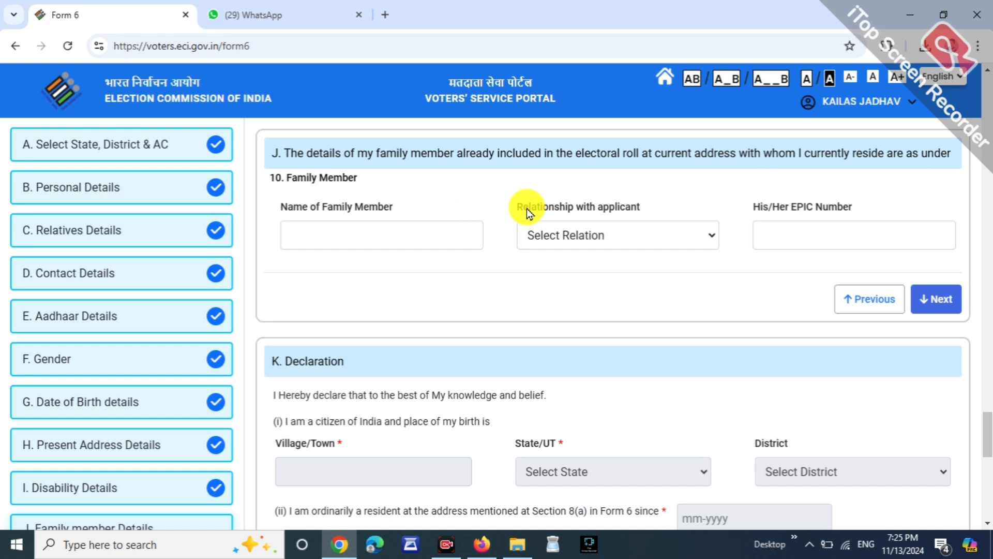
left_click_drag(528, 206, 631, 207)
left_click(636, 237)
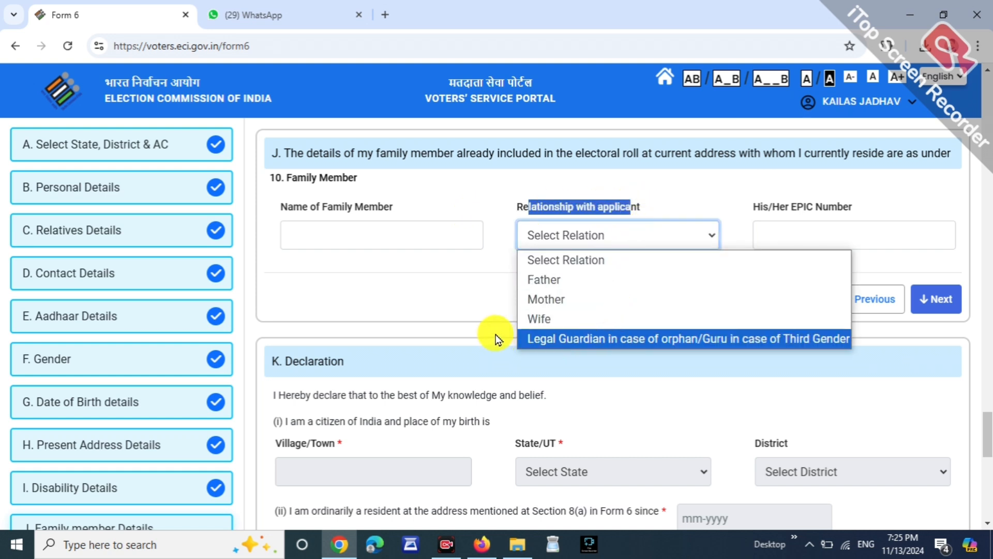
left_click(481, 311)
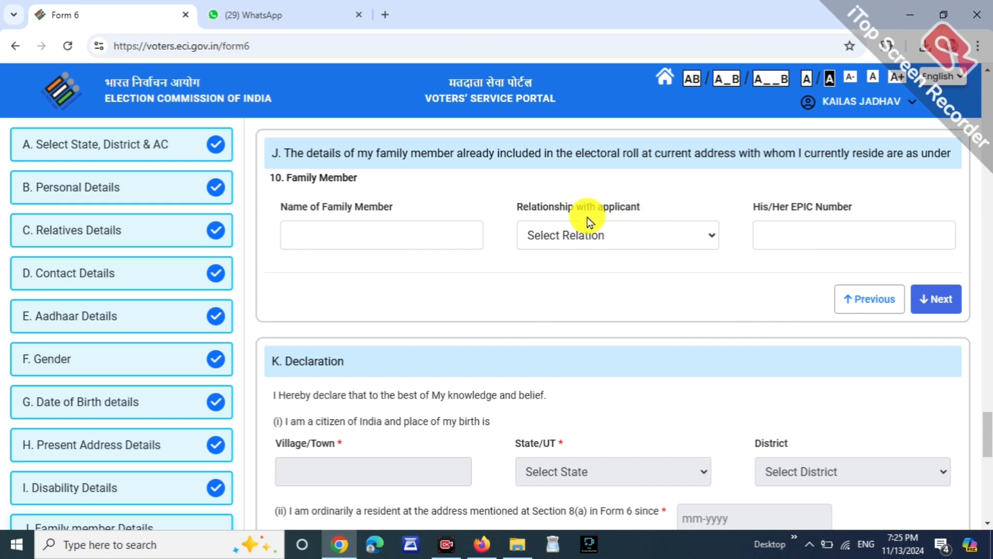
left_click_drag(759, 206, 839, 213)
left_click(837, 222)
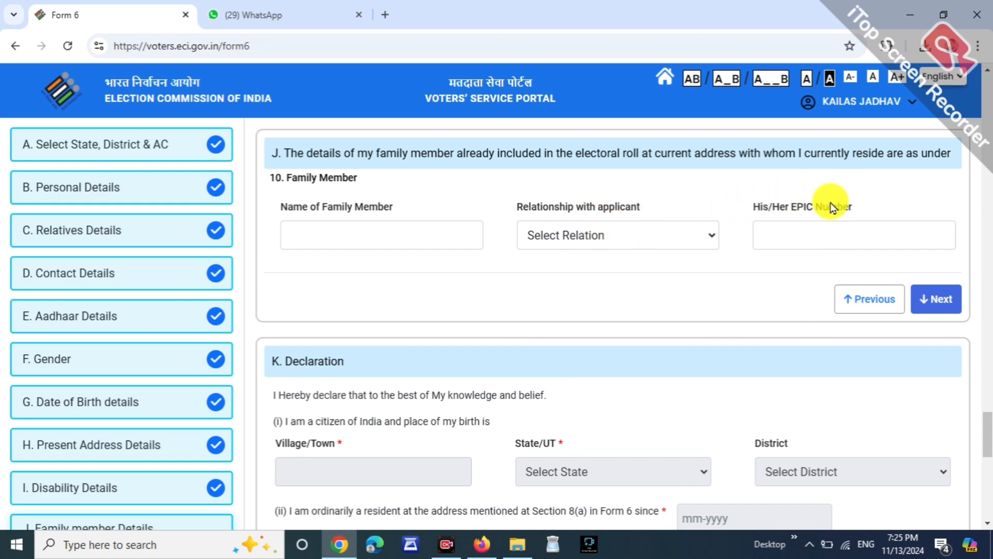
Skip the family member details and choose Maharashtra as the birth state in the Declaration.
left_click(947, 308)
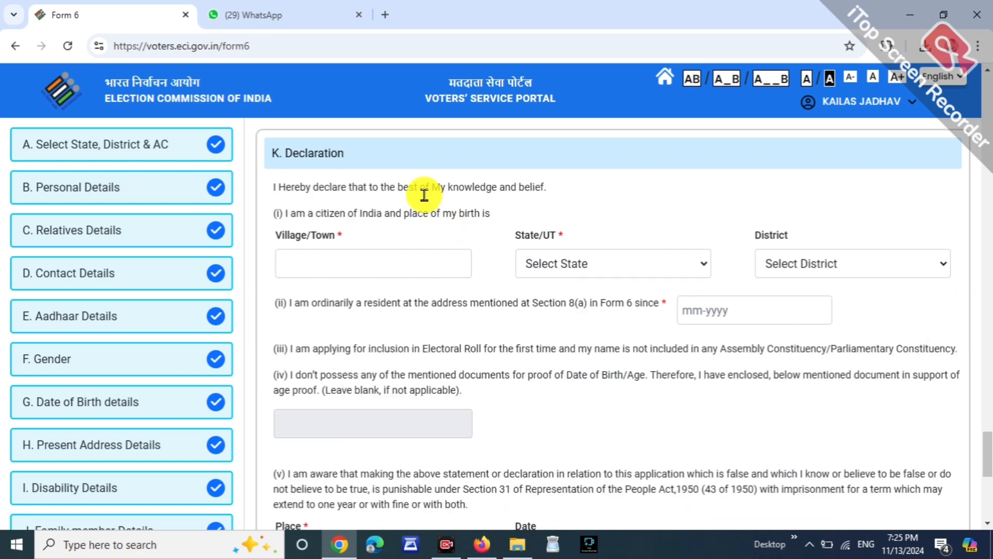
left_click_drag(276, 235, 338, 238)
left_click(359, 233)
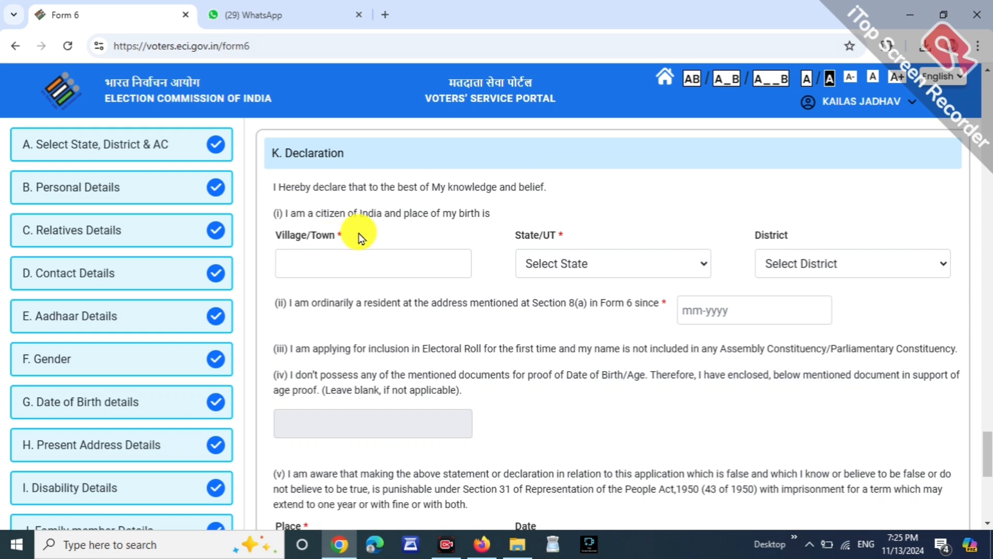
left_click_drag(530, 235, 539, 234)
left_click(580, 260)
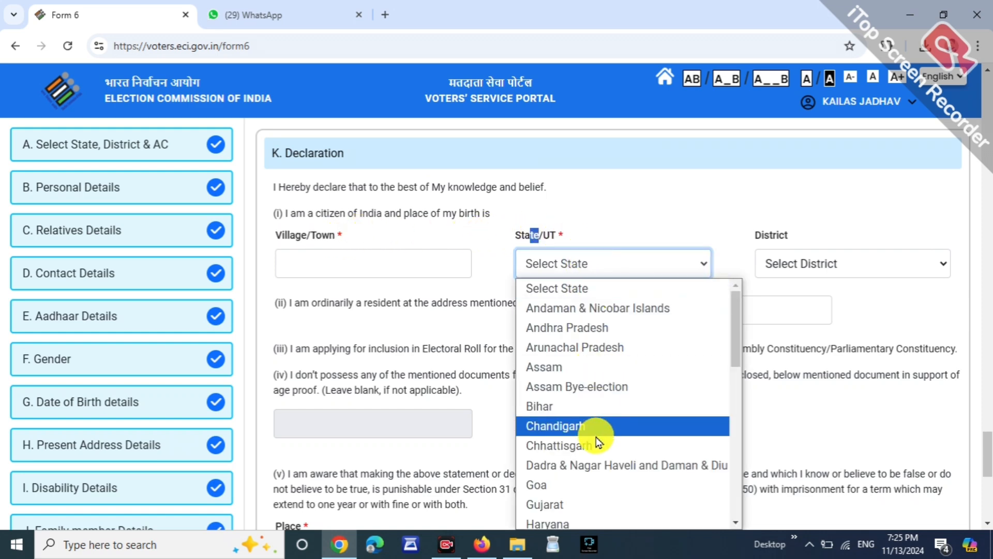
scroll(597, 414, "down", 8)
scroll(613, 471, "down", 1)
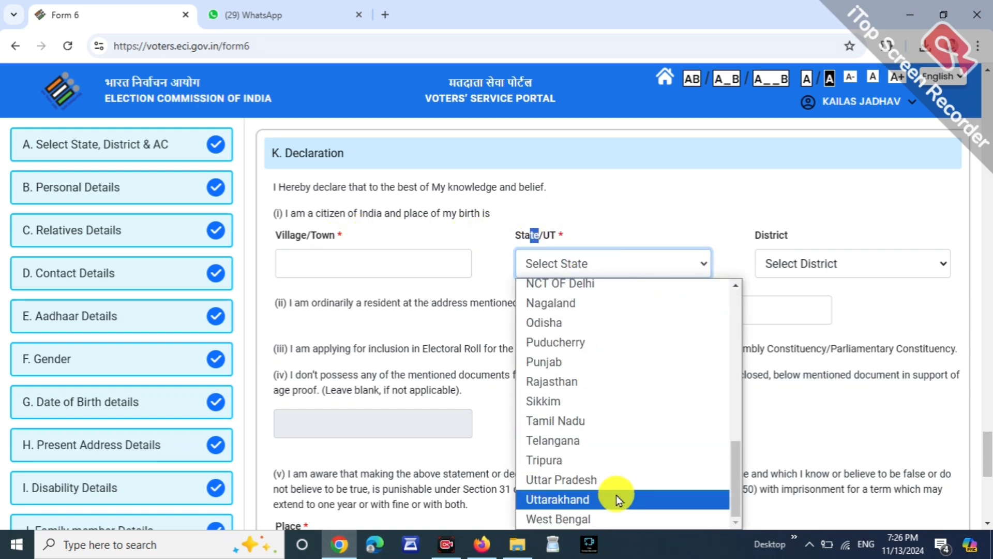
scroll(616, 489, "up", 3)
left_click(613, 350)
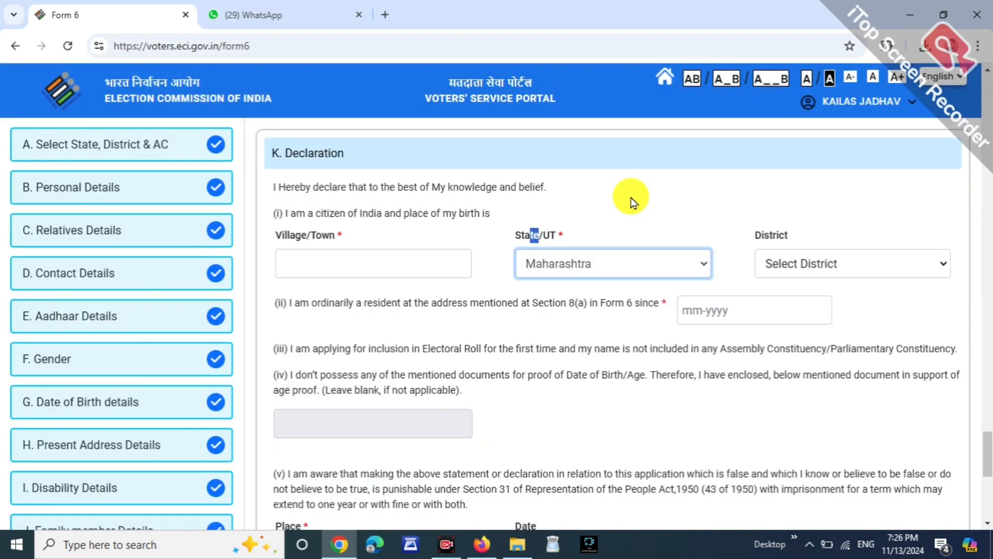
Enter 01-2000 as the residence-since date and fill in the place.
double_click(768, 235)
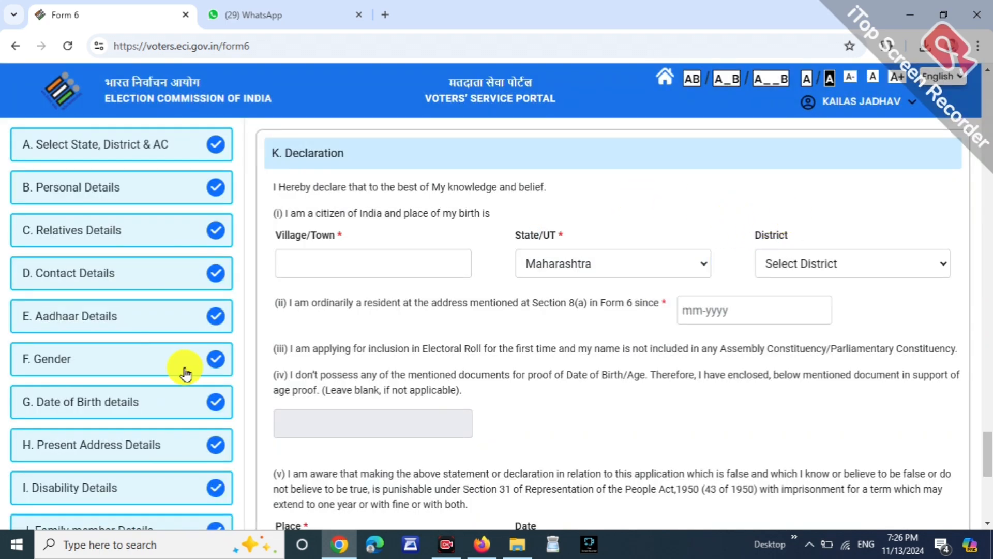
left_click_drag(365, 303, 605, 310)
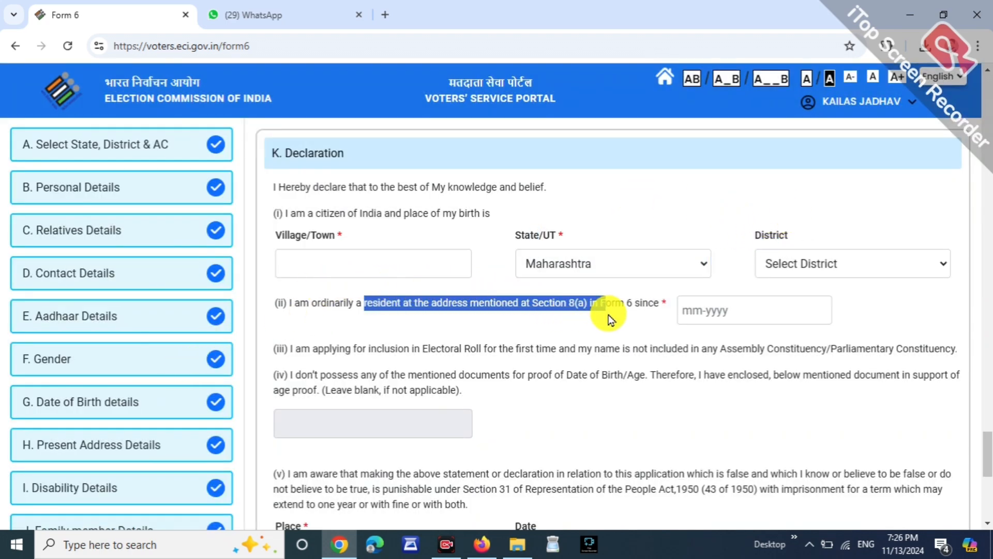
left_click(715, 313)
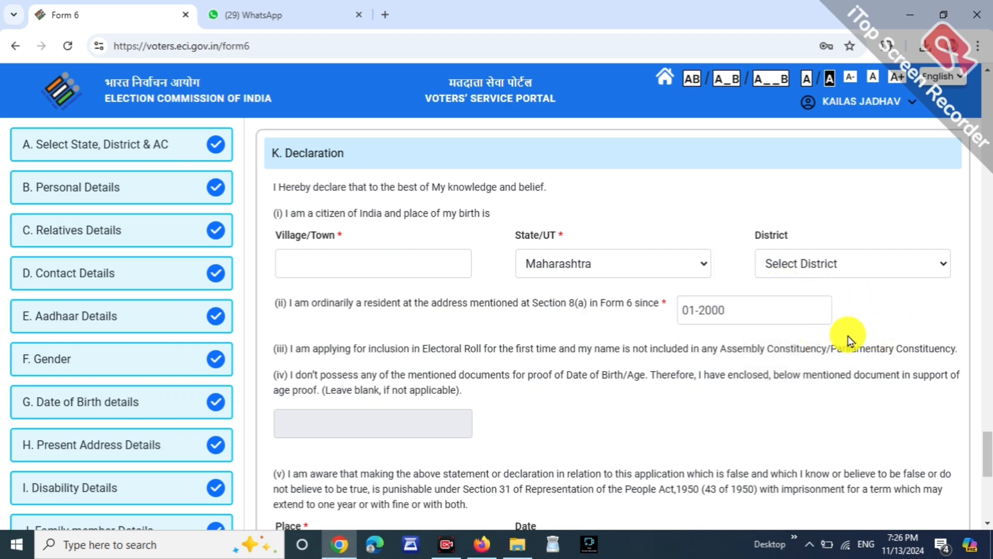
scroll(952, 354, "down", 3)
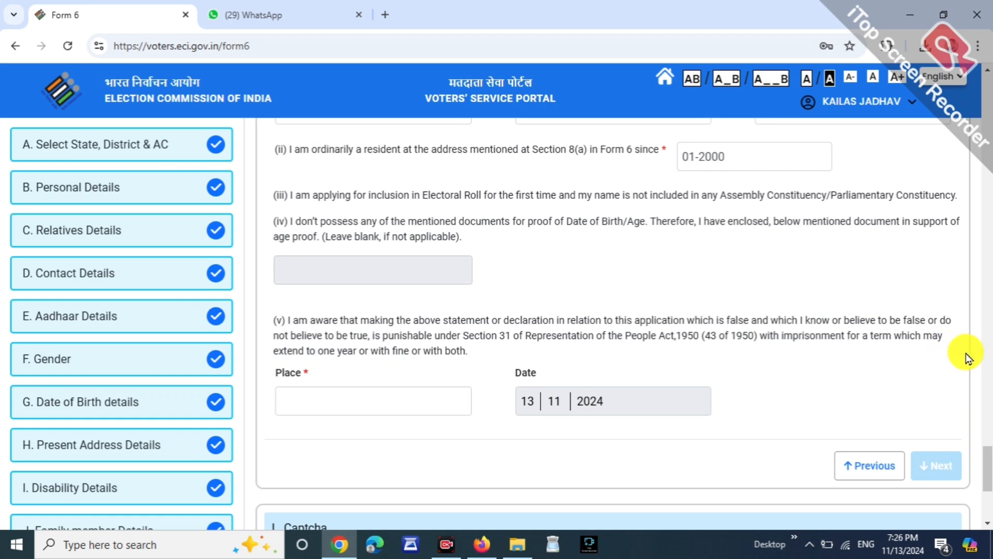
left_click_drag(282, 373, 320, 372)
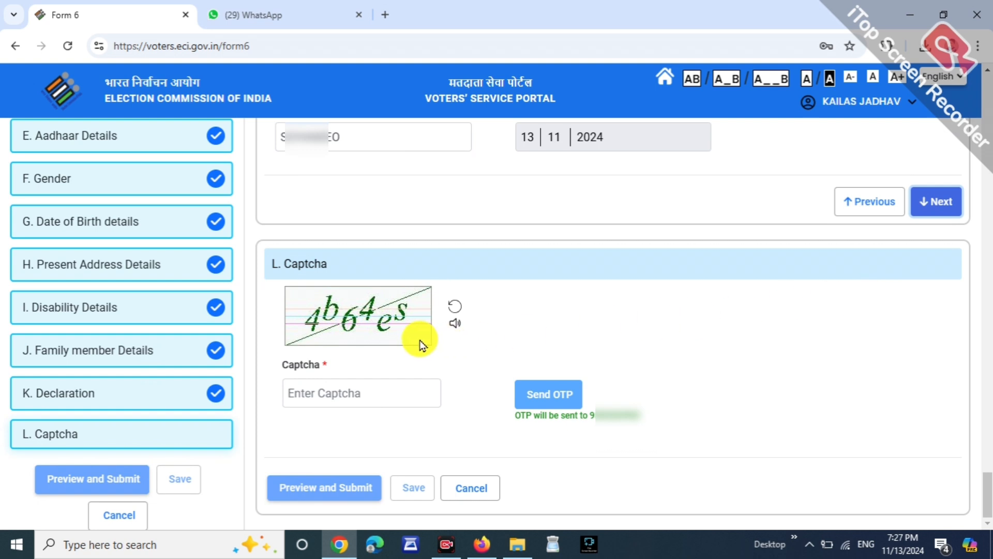
Enter the captcha, send an OTP to the mobile, and enter the received one-time code.
left_click(365, 380)
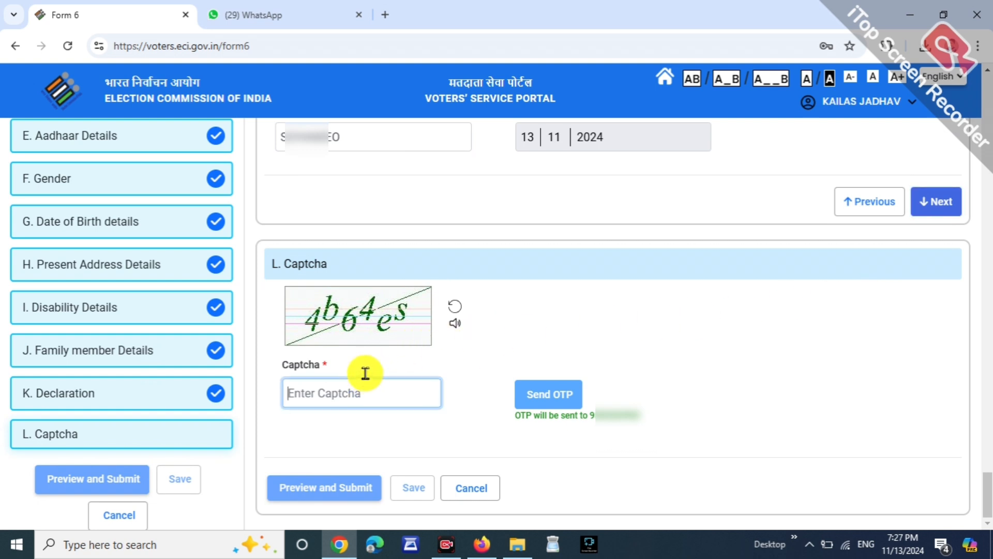
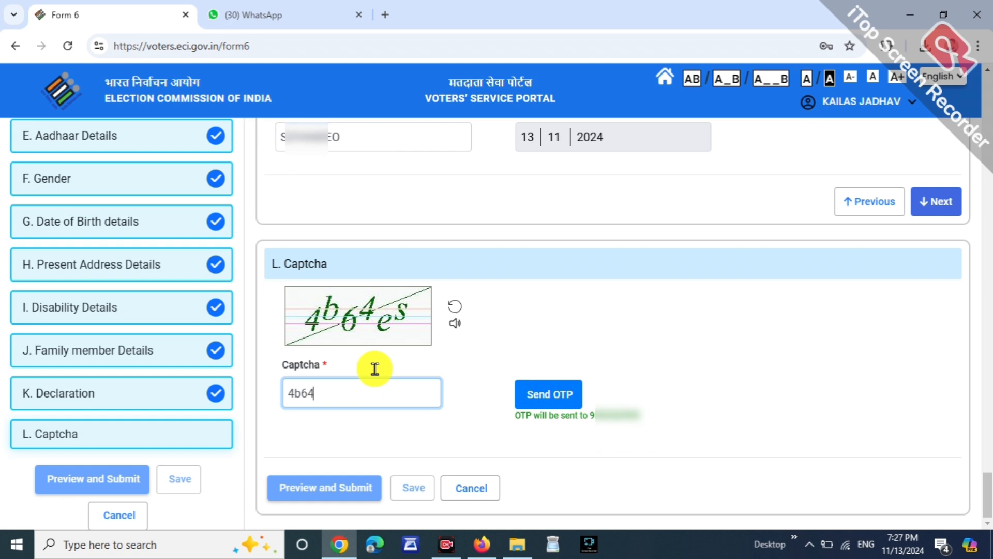
left_click(555, 401)
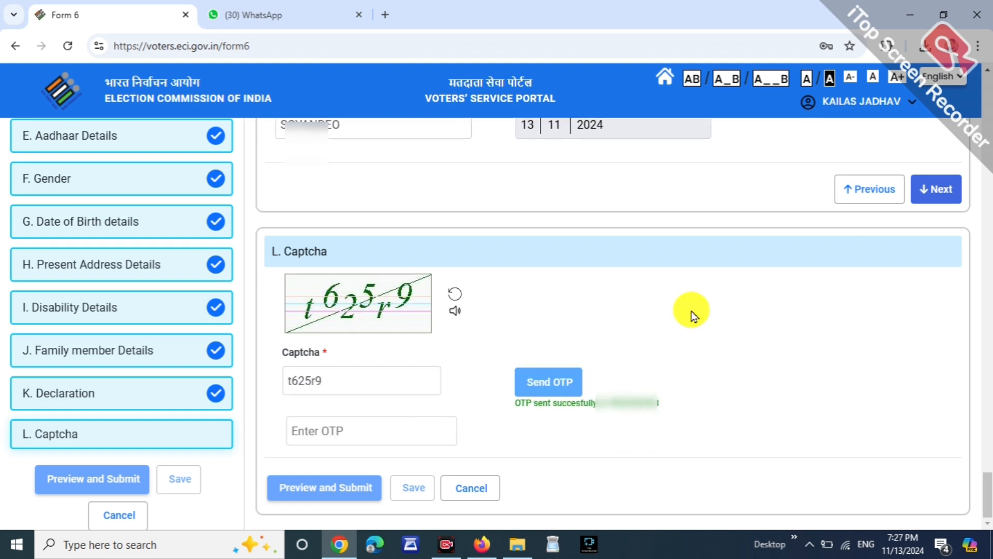
left_click(396, 420)
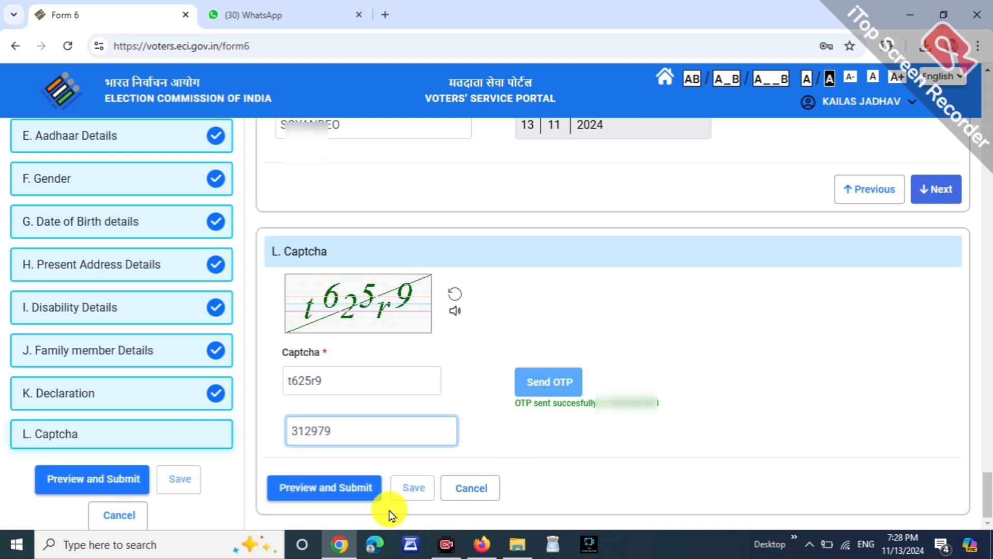
Review the Form 6 preview, submit it, and confirm with YES.
left_click(326, 489)
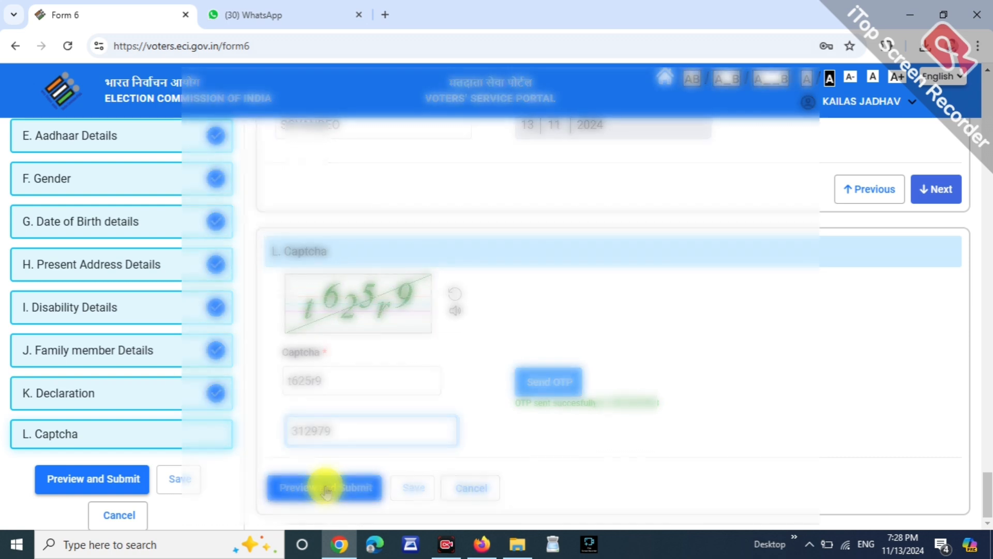
scroll(528, 390, "down", 15)
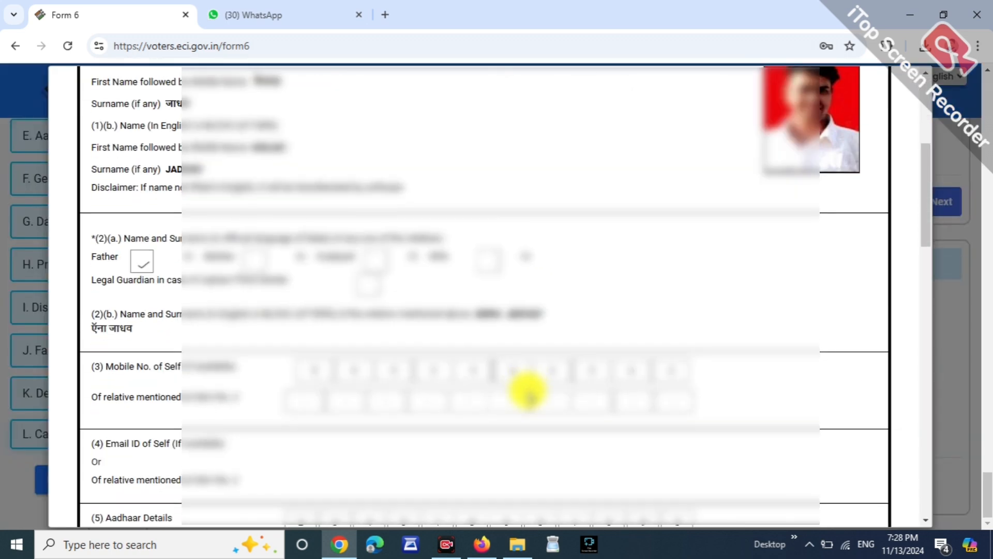
scroll(528, 391, "down", 12)
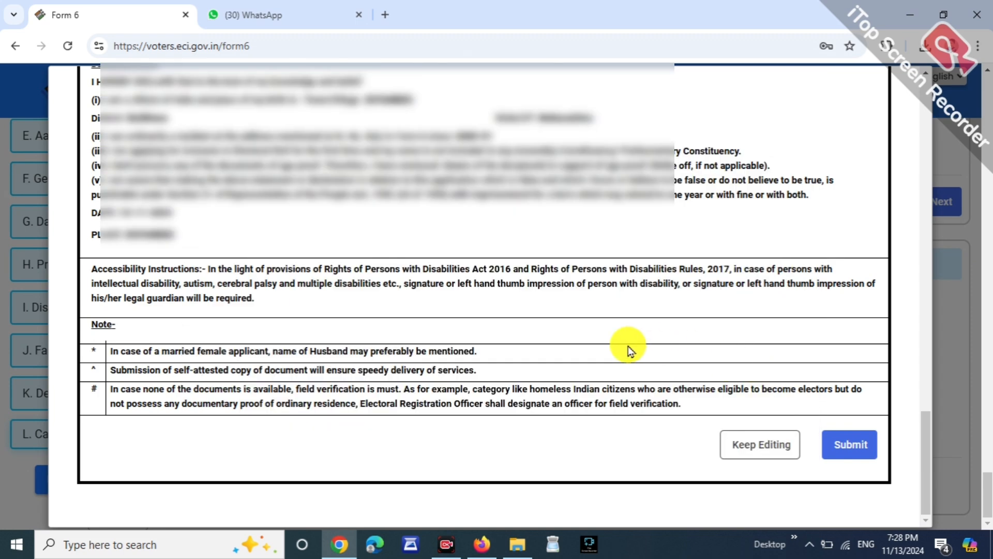
left_click(854, 446)
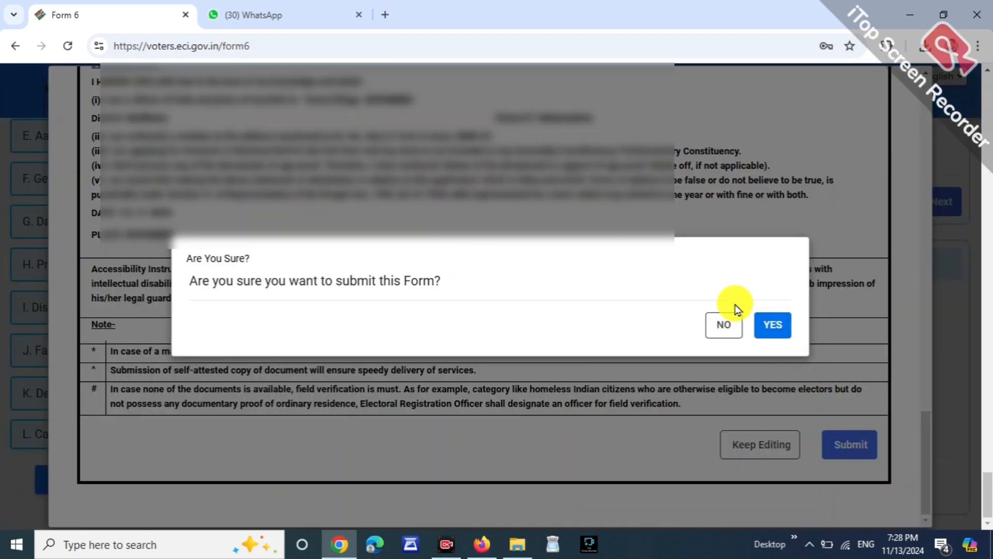
left_click(769, 326)
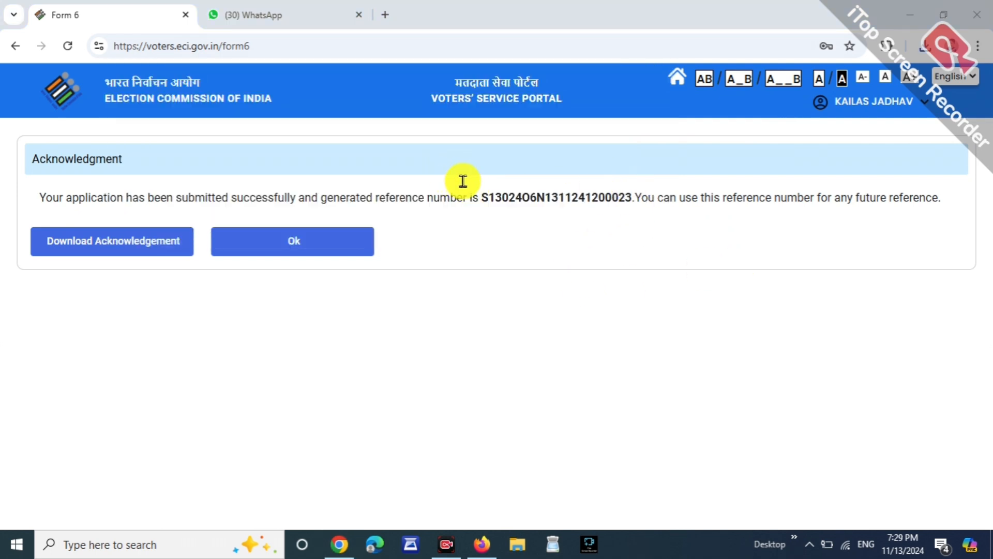
Select the generated reference number on the acknowledgment page, then close the acknowledgment.
left_click_drag(479, 181, 610, 177)
left_click(679, 224)
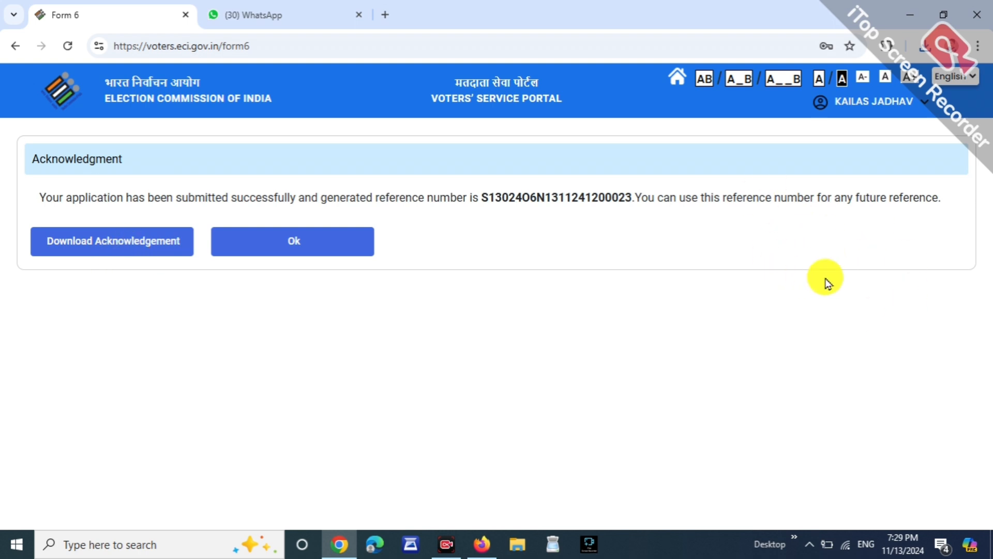
double_click(538, 199)
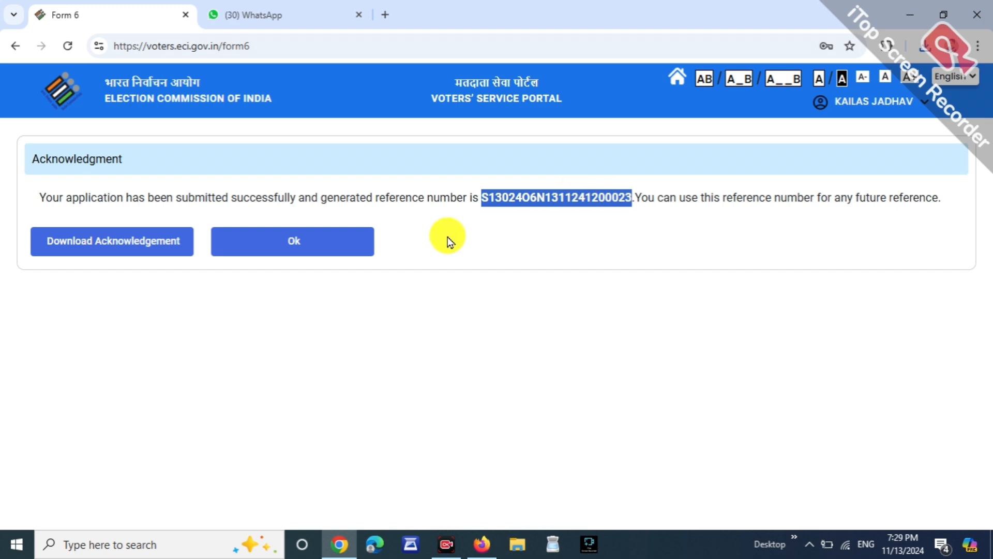
left_click(322, 235)
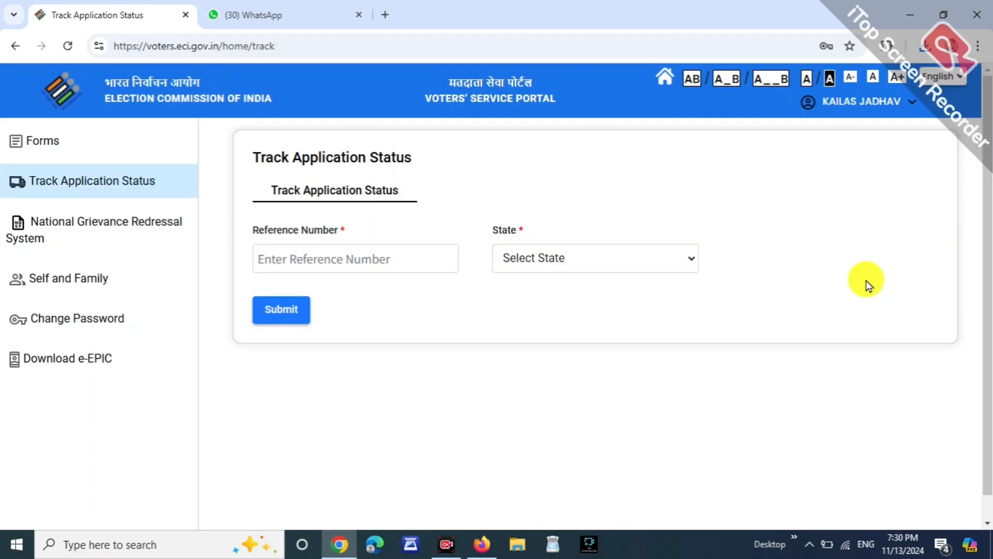
Track applications in Maharashtra to find the Form 6 from 13-11-2024 marked SUBMITTED.
left_click_drag(259, 231, 316, 232)
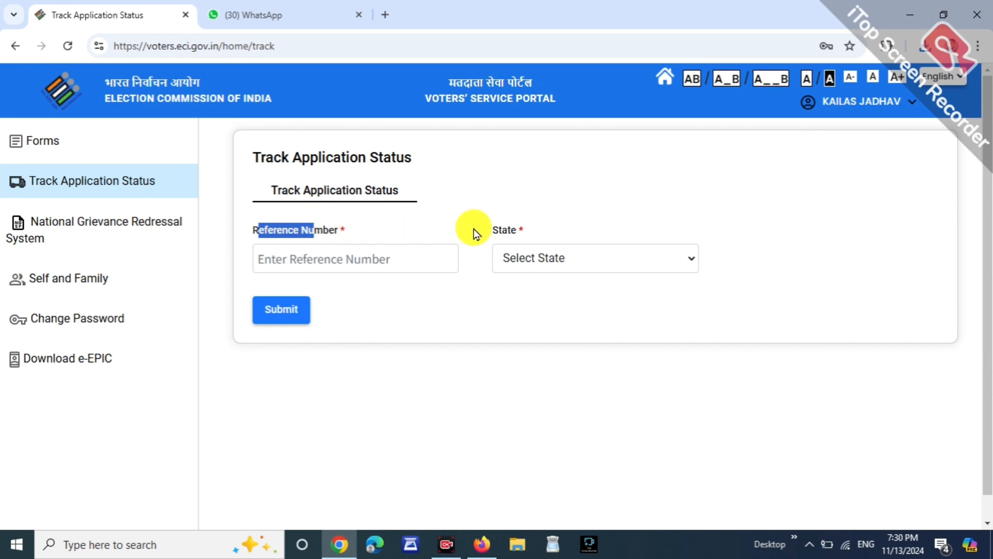
left_click(526, 254)
scroll(567, 337, "down", 8)
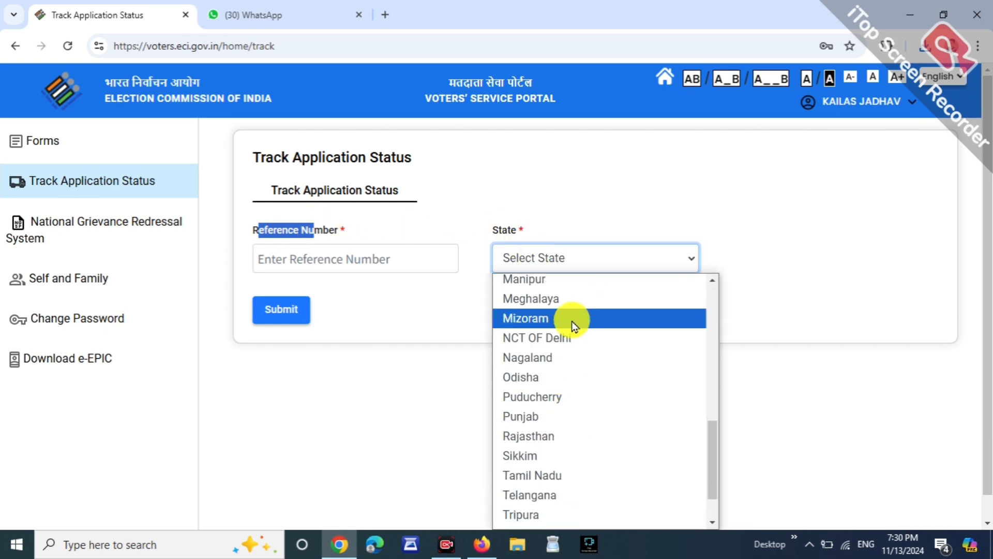
scroll(572, 492, "up", 3)
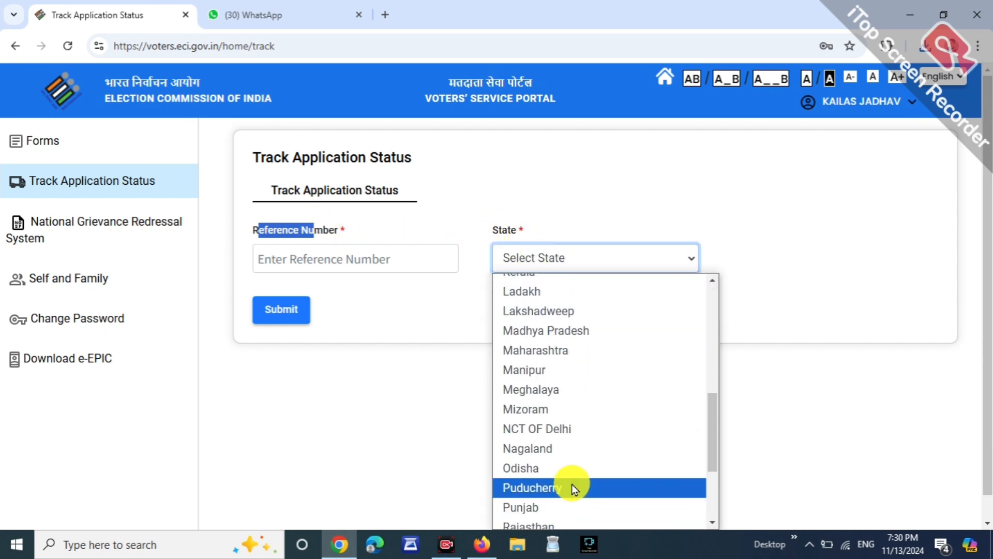
left_click(569, 350)
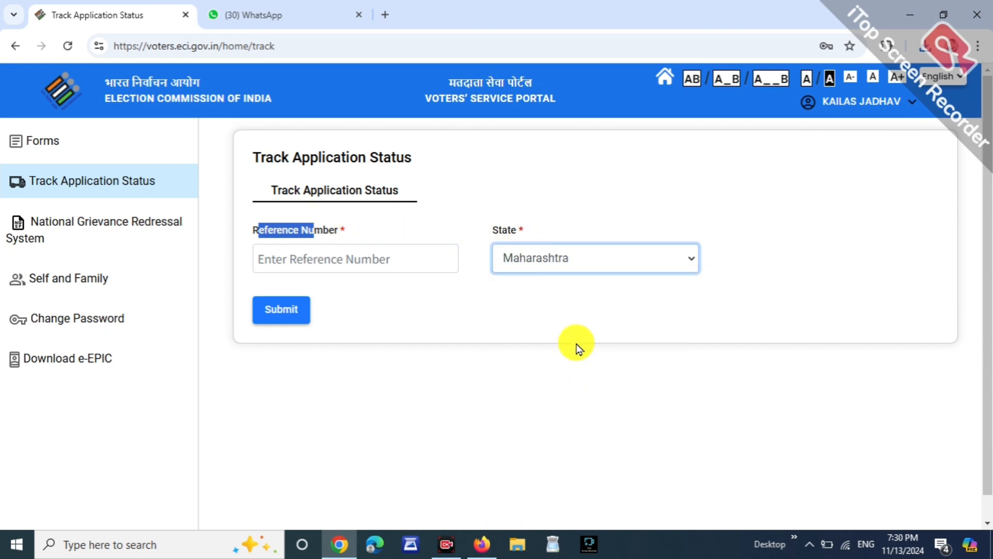
left_click(283, 311)
scroll(853, 251, "down", 1)
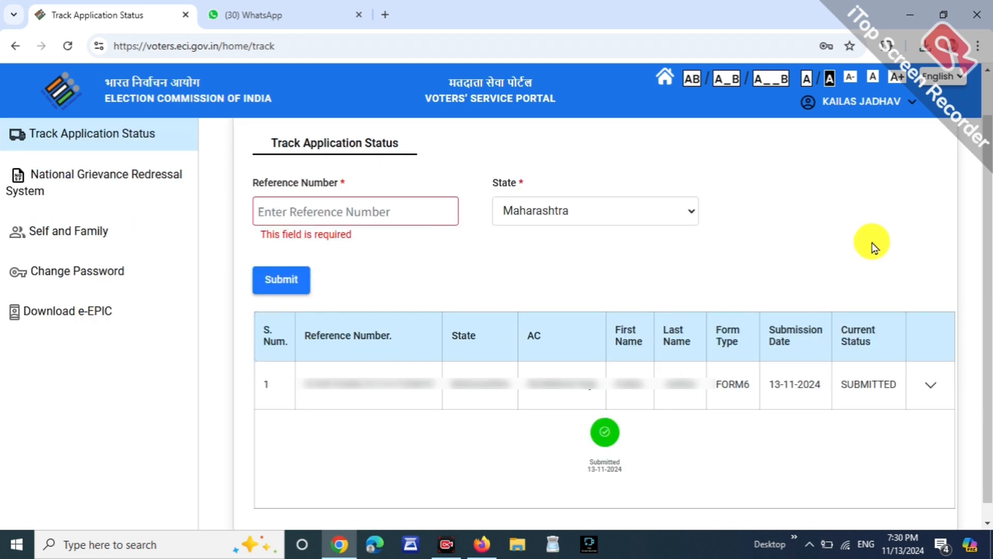